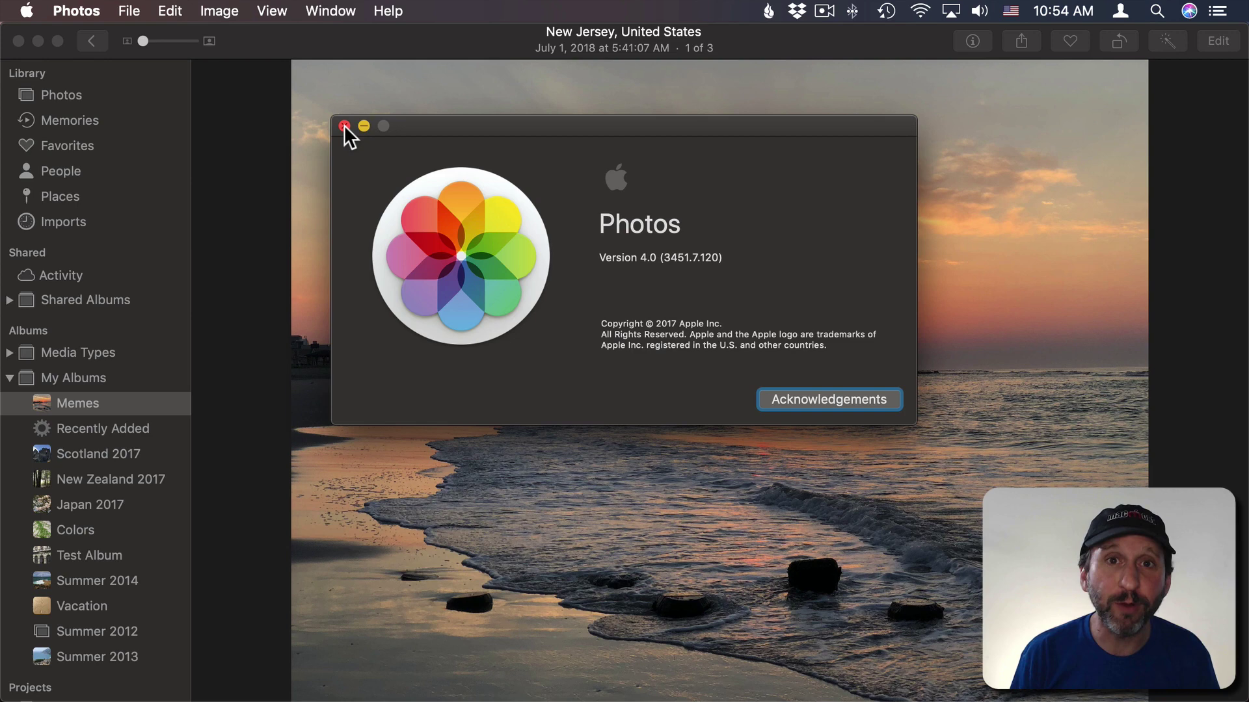
# Close the About Photos window to reveal the New Jersey beach sunset photo.
pyautogui.click(344, 125)
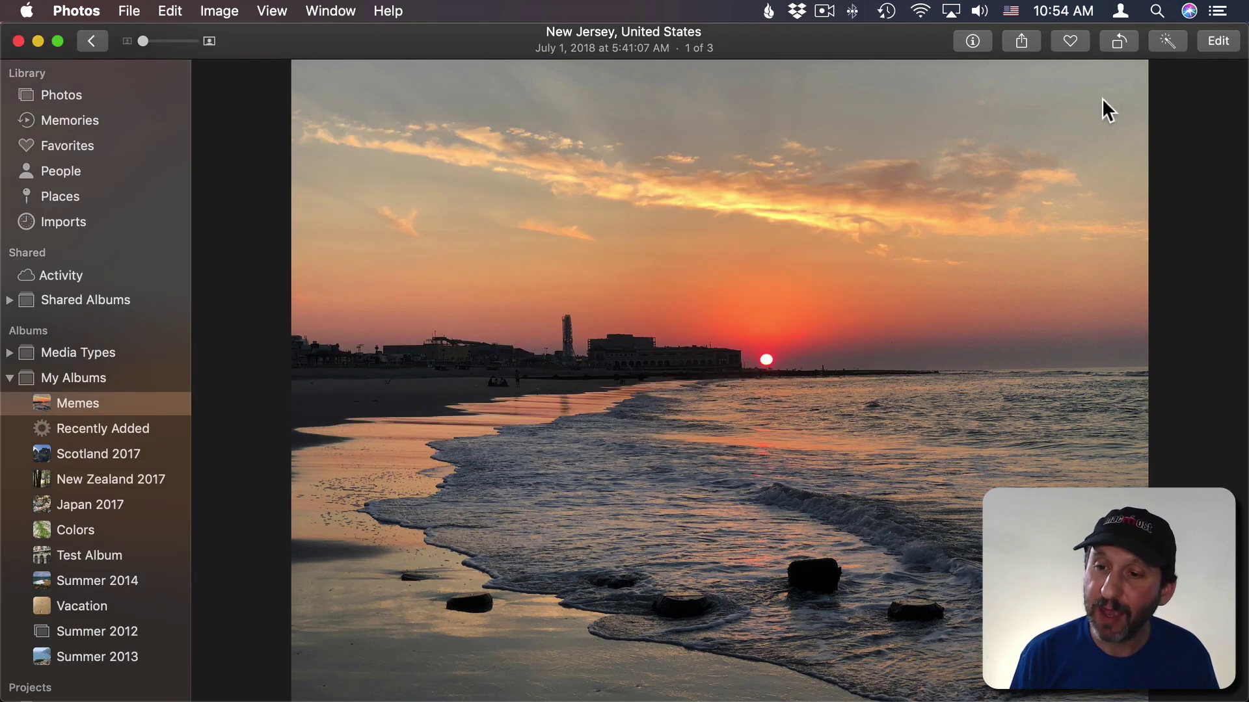
# Open the sunset photo in edit mode, collapse Light, and launch the Markup extension.
pyautogui.click(1219, 42)
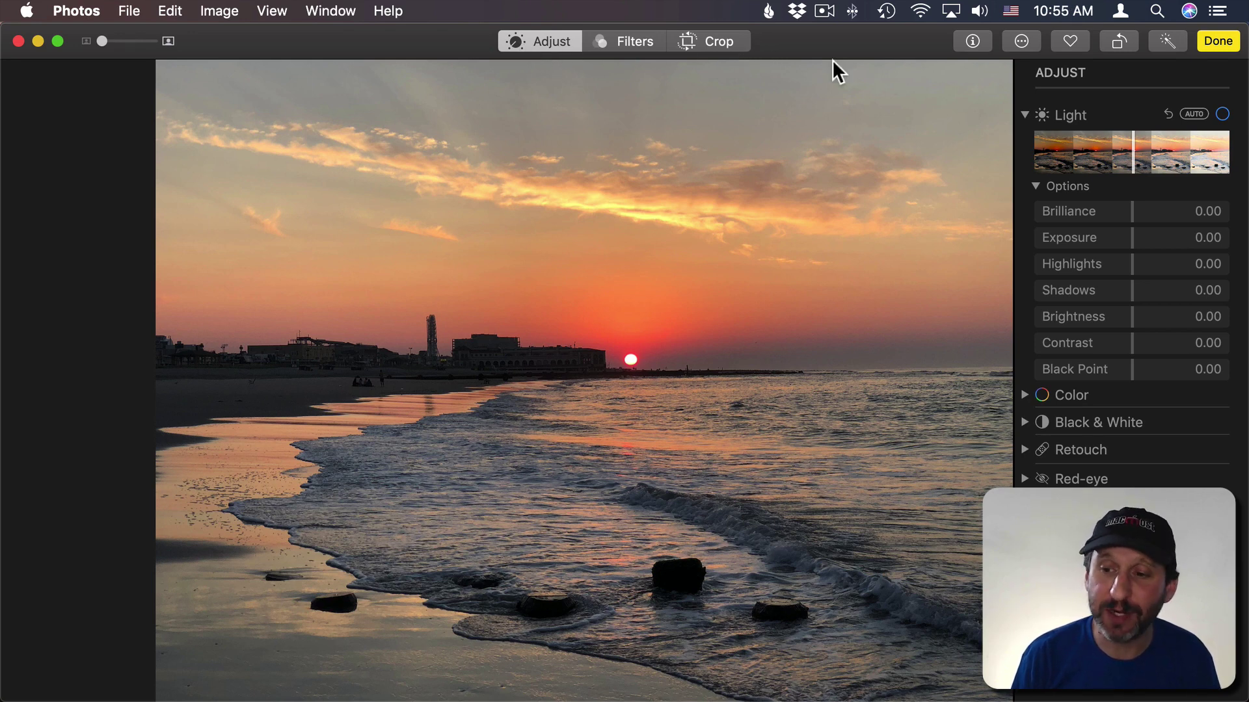
pyautogui.click(1025, 115)
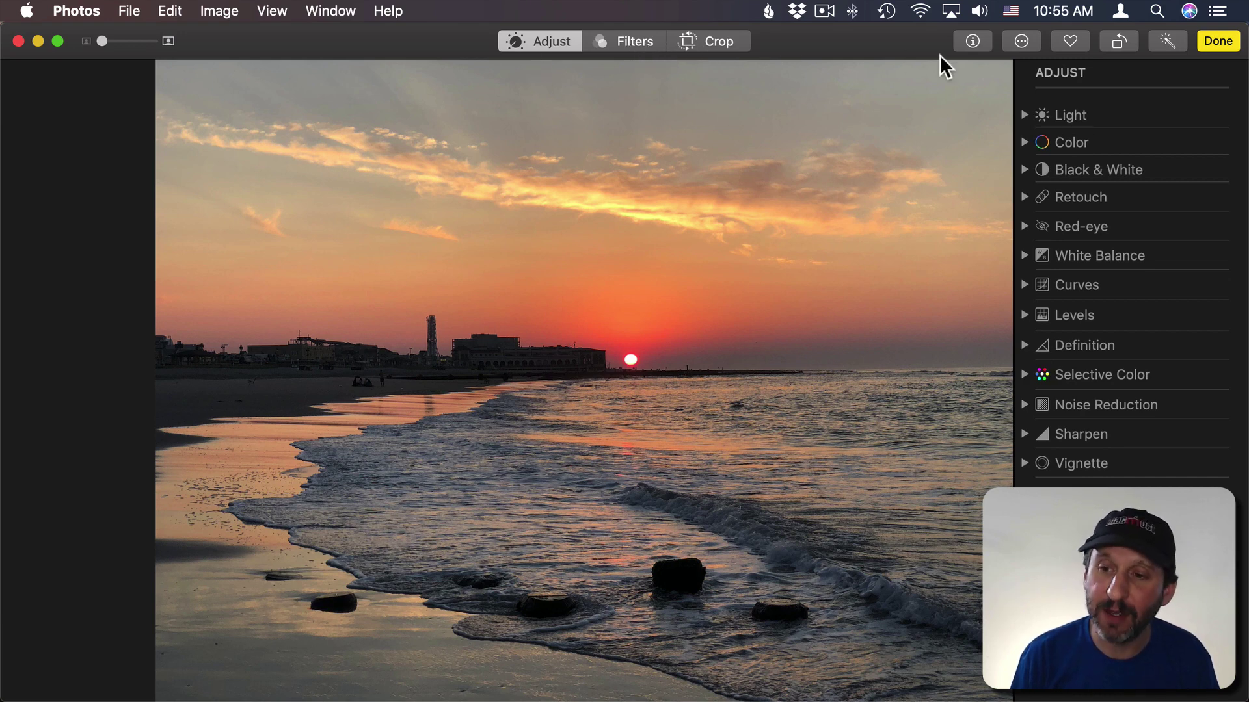
pyautogui.click(1022, 43)
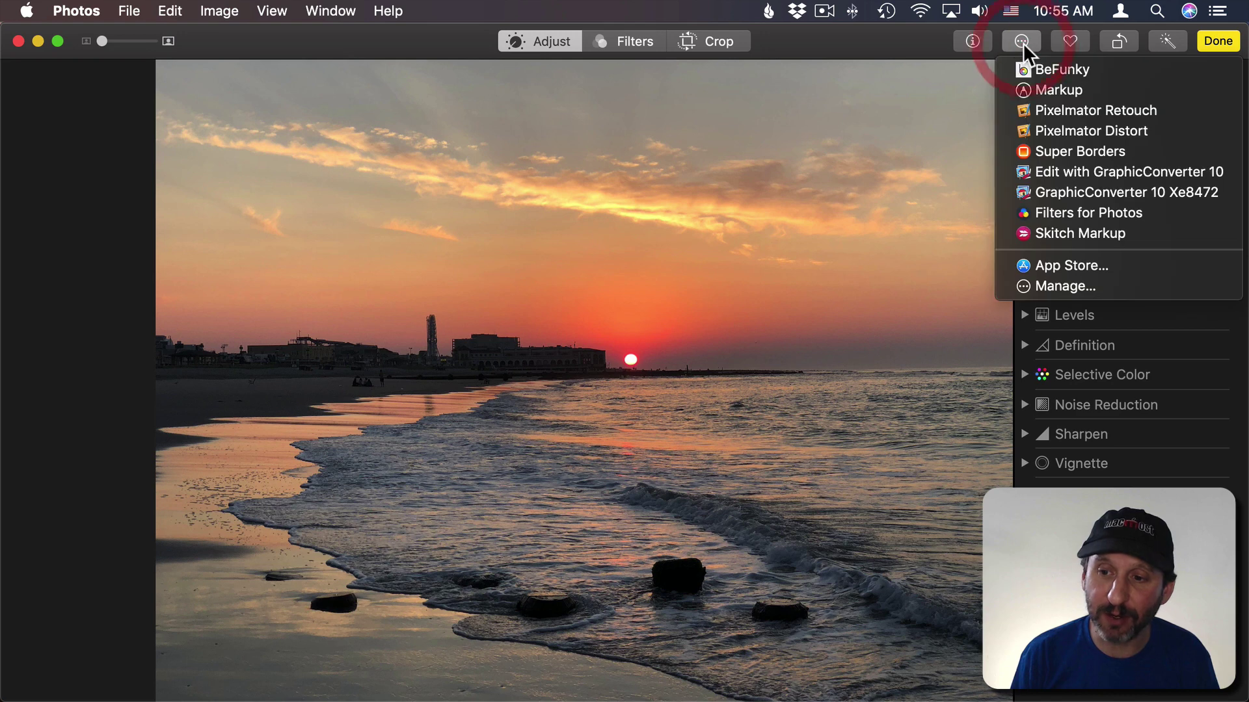
pyautogui.click(1055, 92)
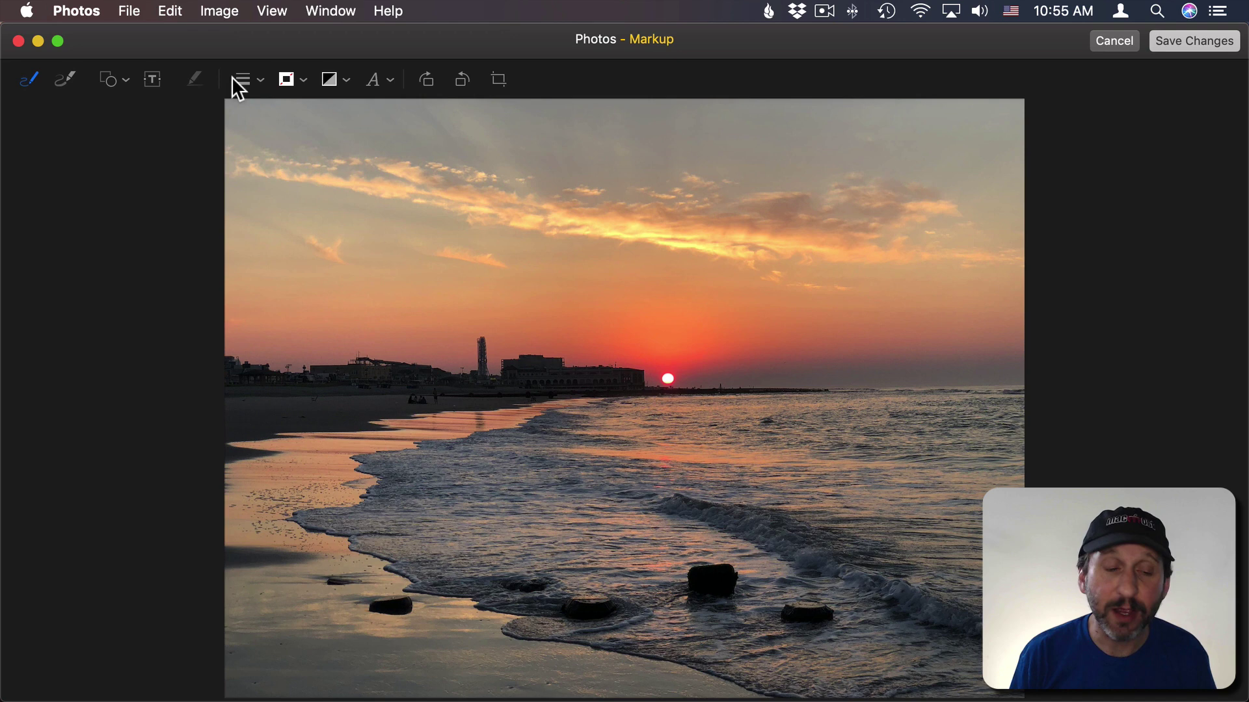
# Add the two-line caption 'Visits to the beach should be / covered by health insurance.' and select it.
pyautogui.click(152, 79)
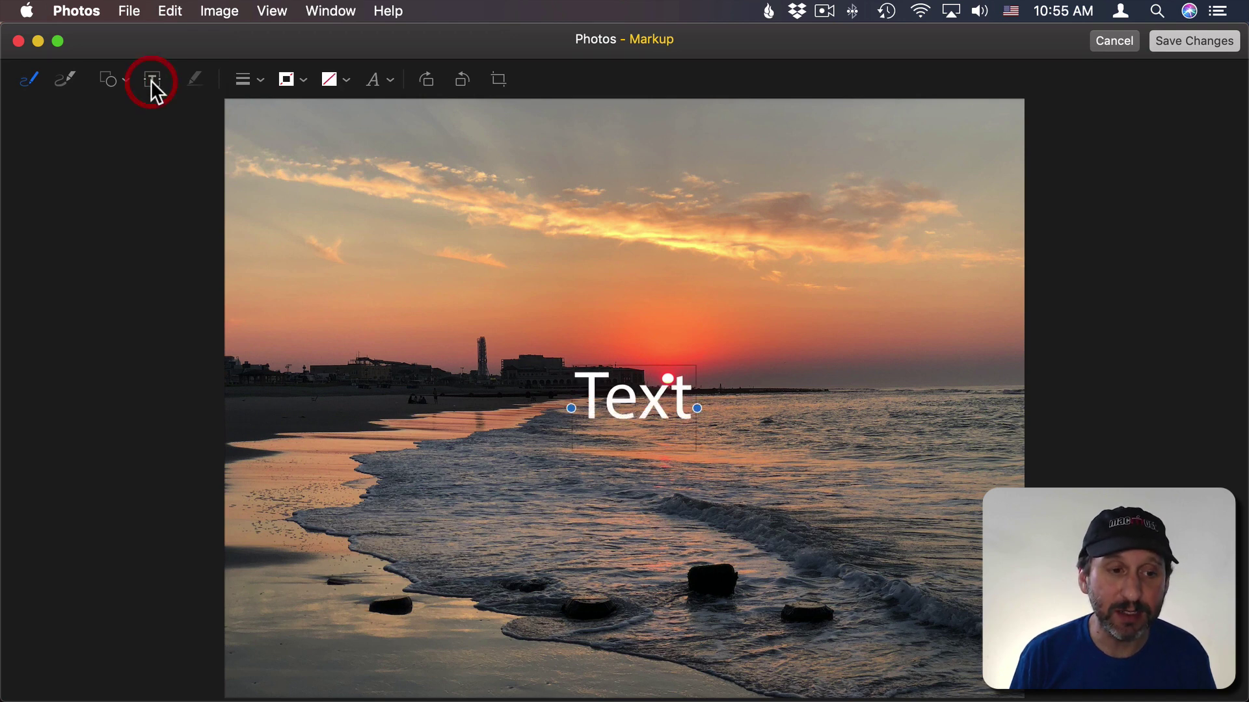
pyautogui.doubleClick(610, 410)
pyautogui.write('Visits to the')
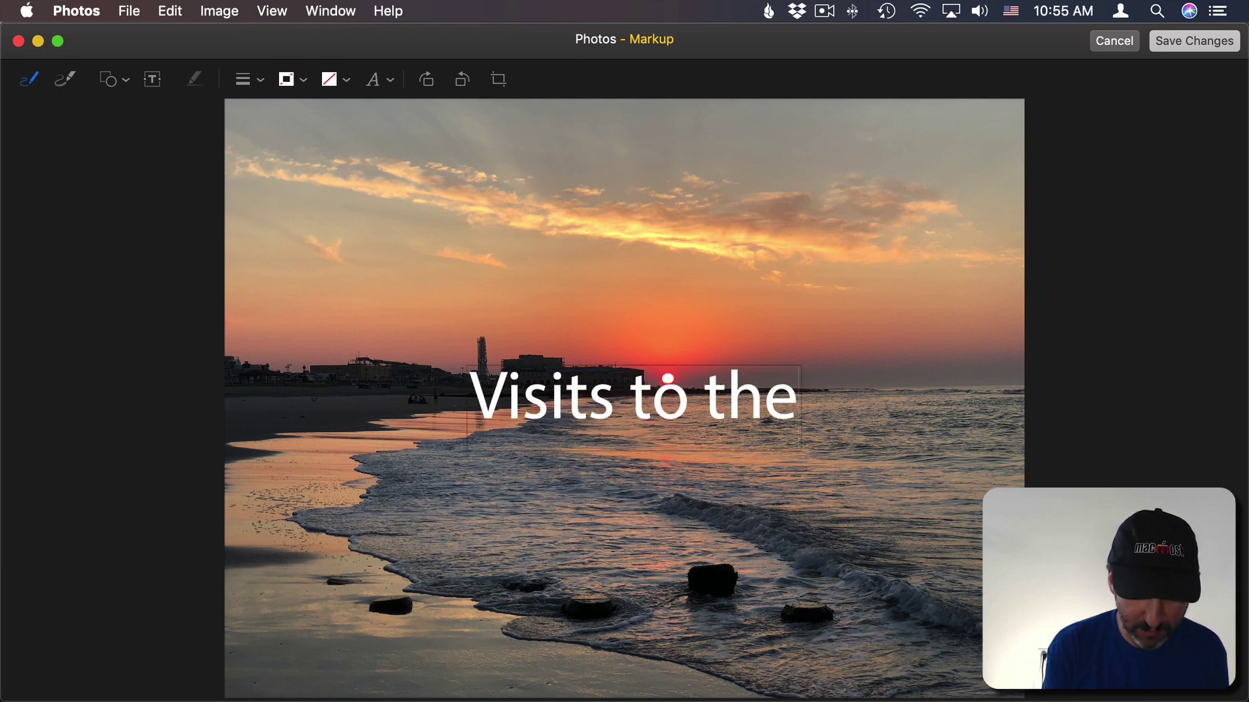
pyautogui.write(' beach should be')
pyautogui.press('Return')
pyautogui.write('covered by health insurance.')
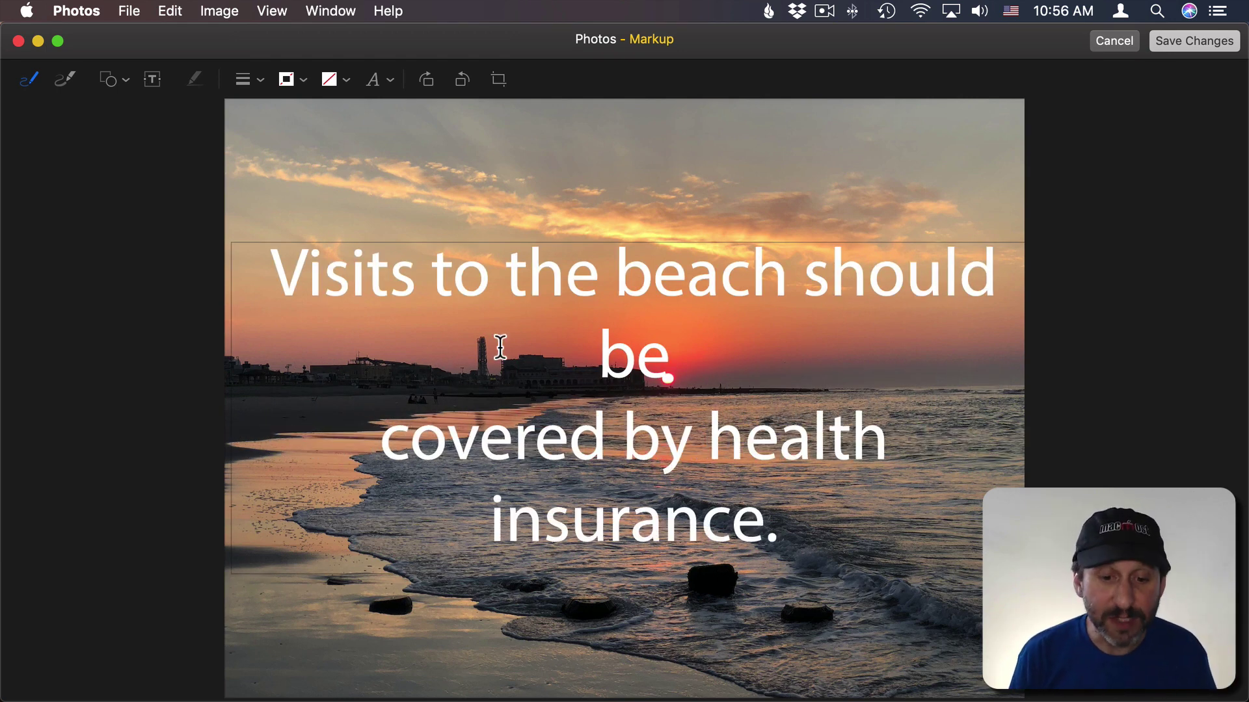
pyautogui.press('super+a')
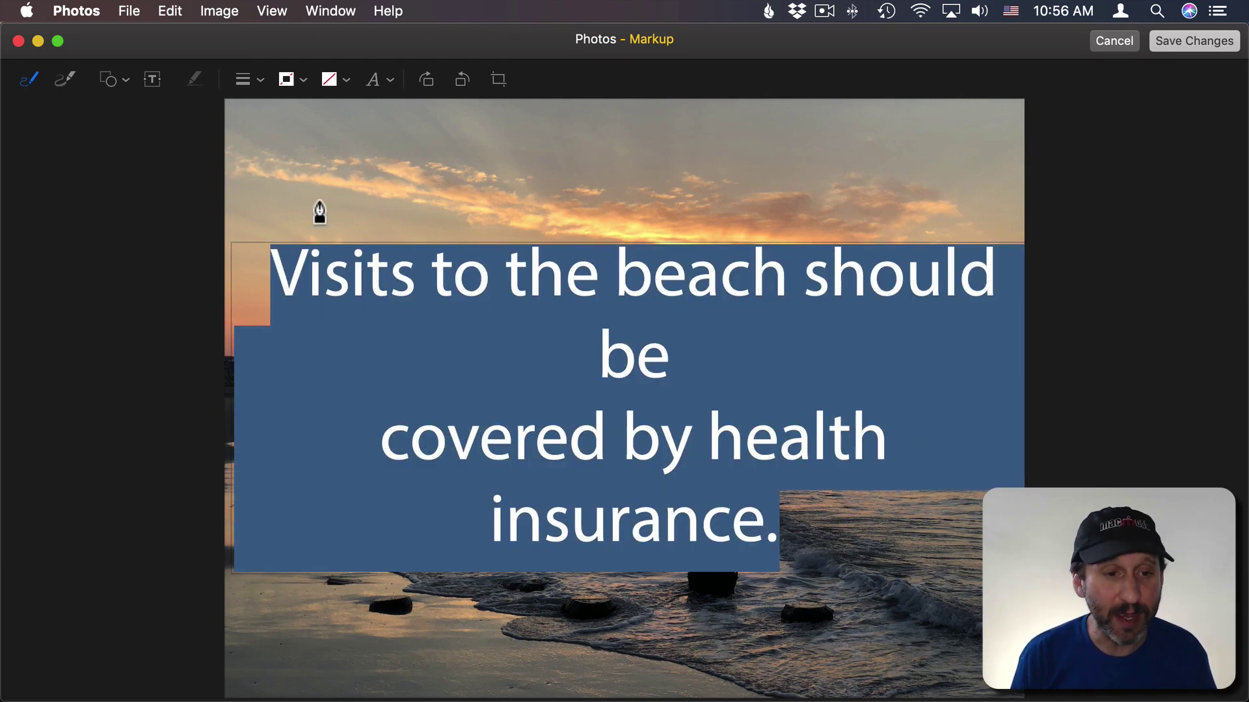
# Style the caption as bold 63 pt Minion Pro and move it down over the surf.
pyautogui.click(373, 80)
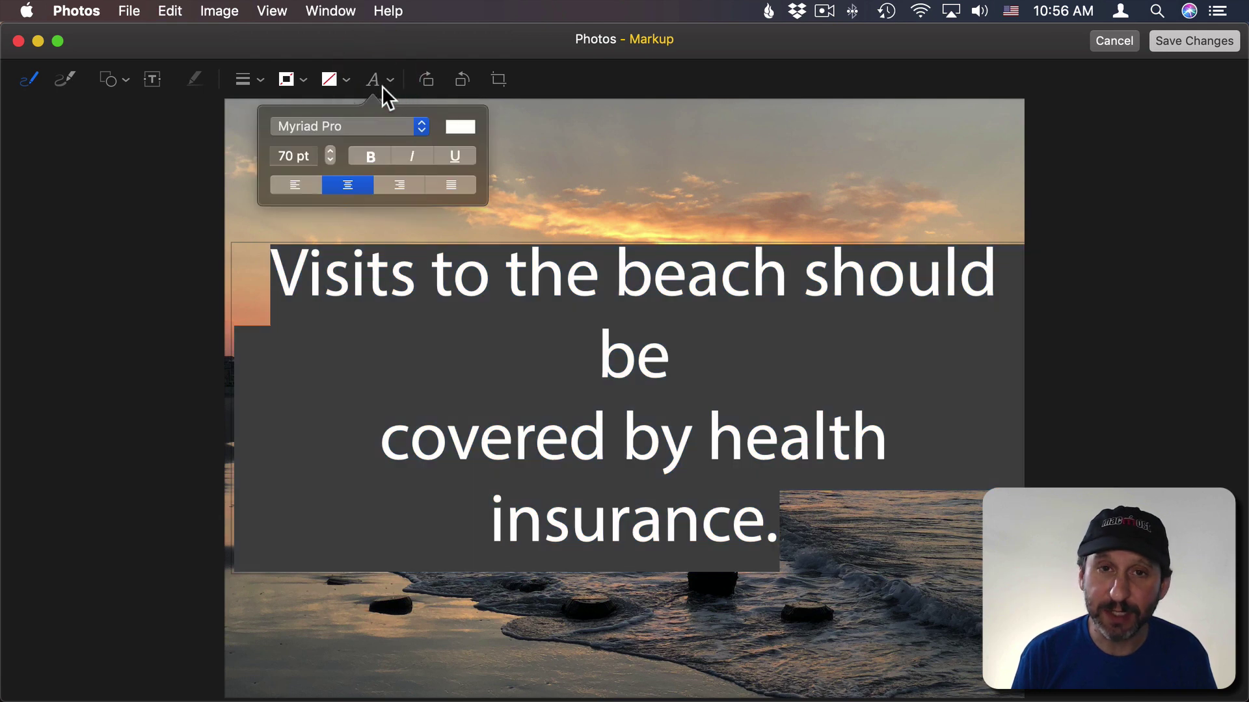
pyautogui.click(345, 128)
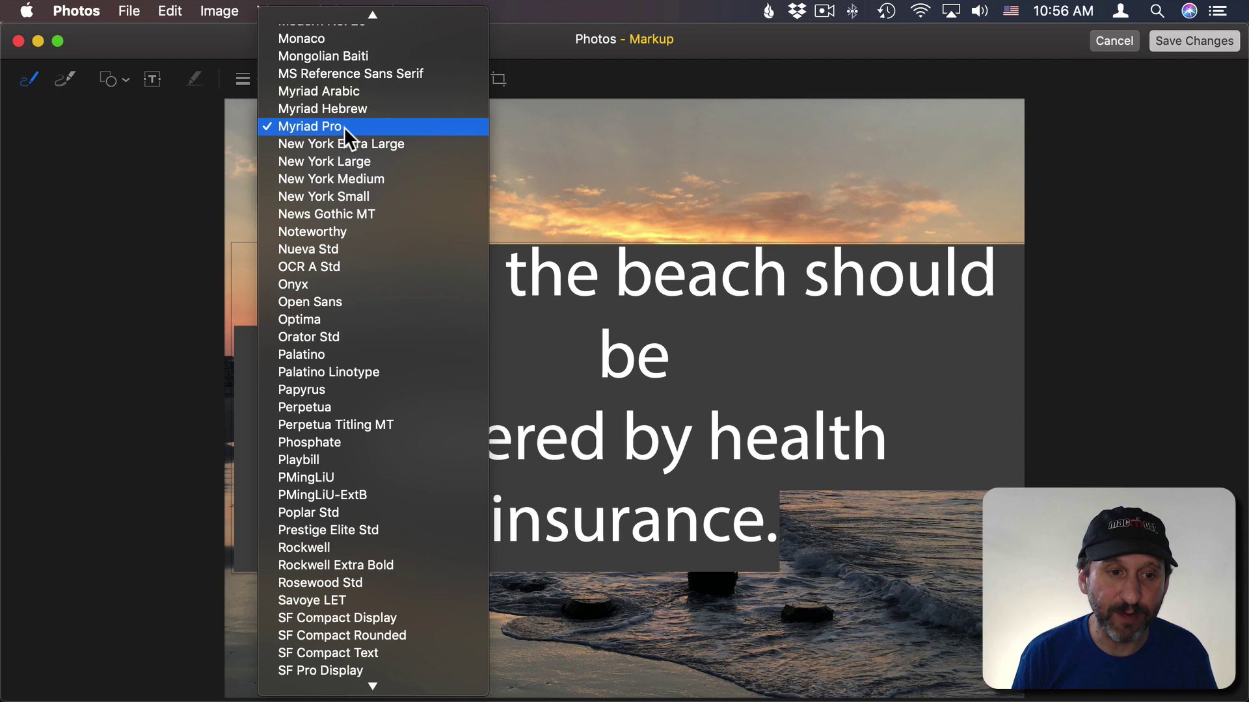
pyautogui.scroll(3, 345, 127)
pyautogui.click(326, 111)
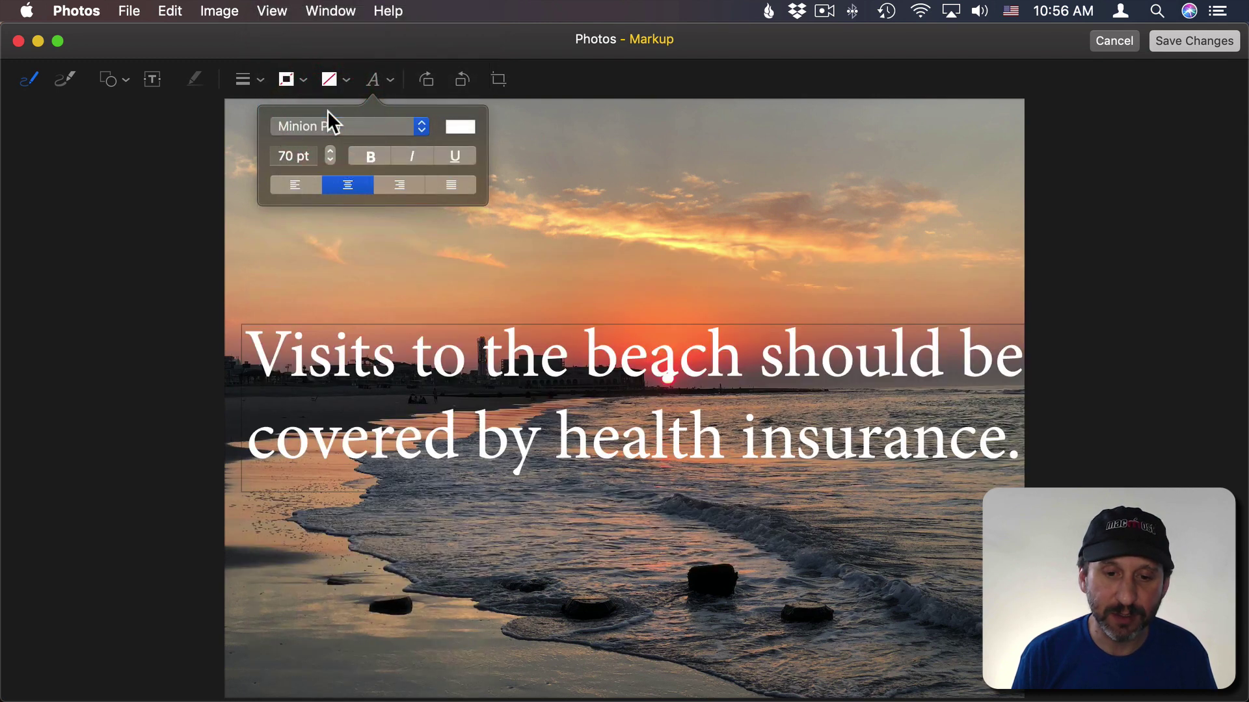
pyautogui.click(330, 160)
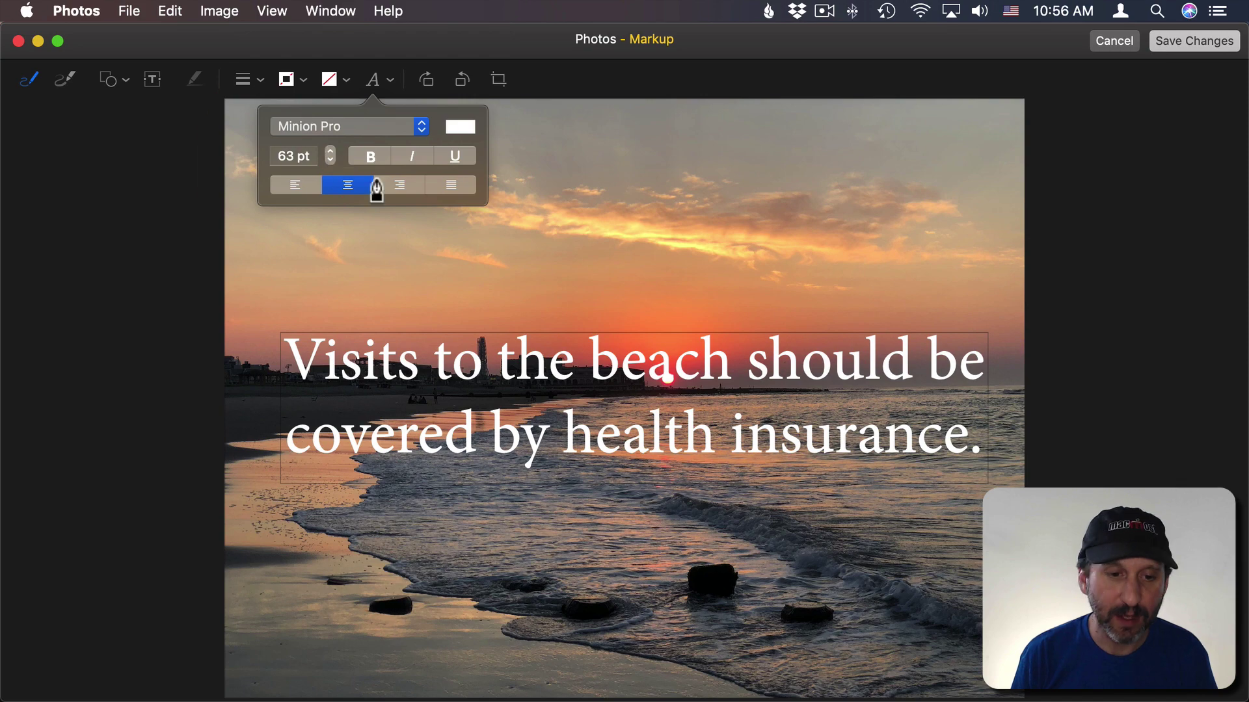
pyautogui.click(373, 158)
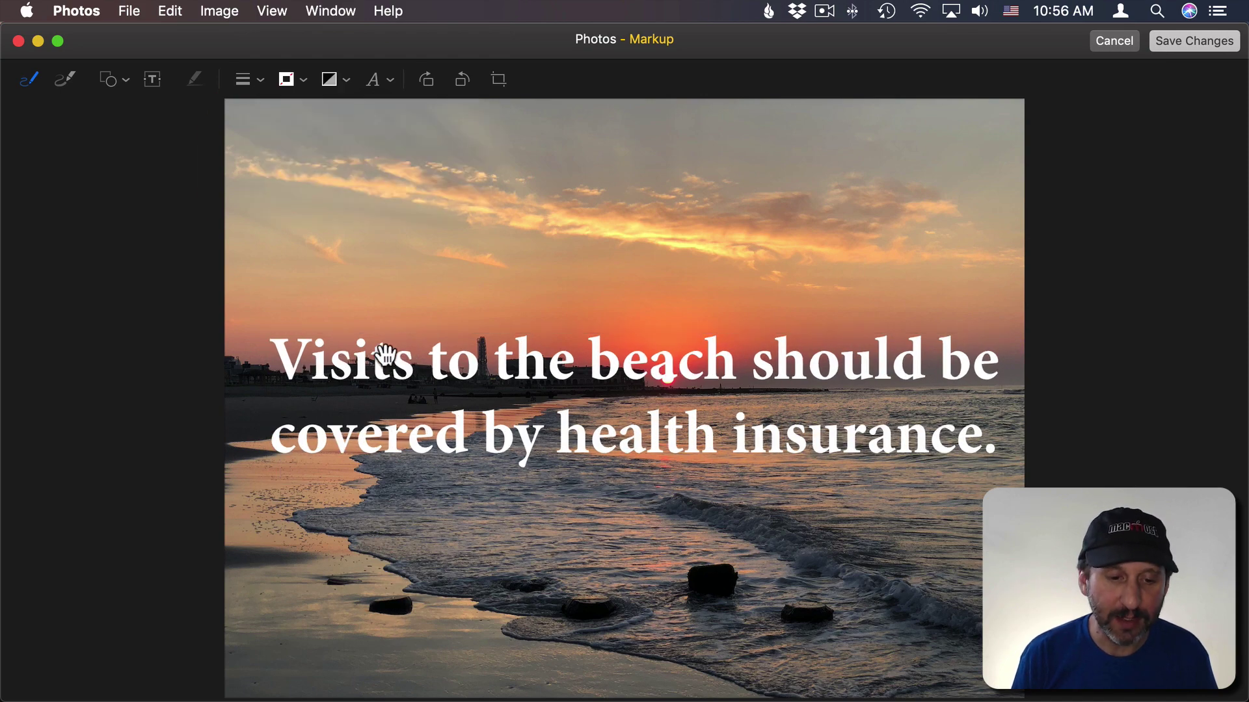
pyautogui.moveTo(384, 348); pyautogui.dragTo(382, 562)
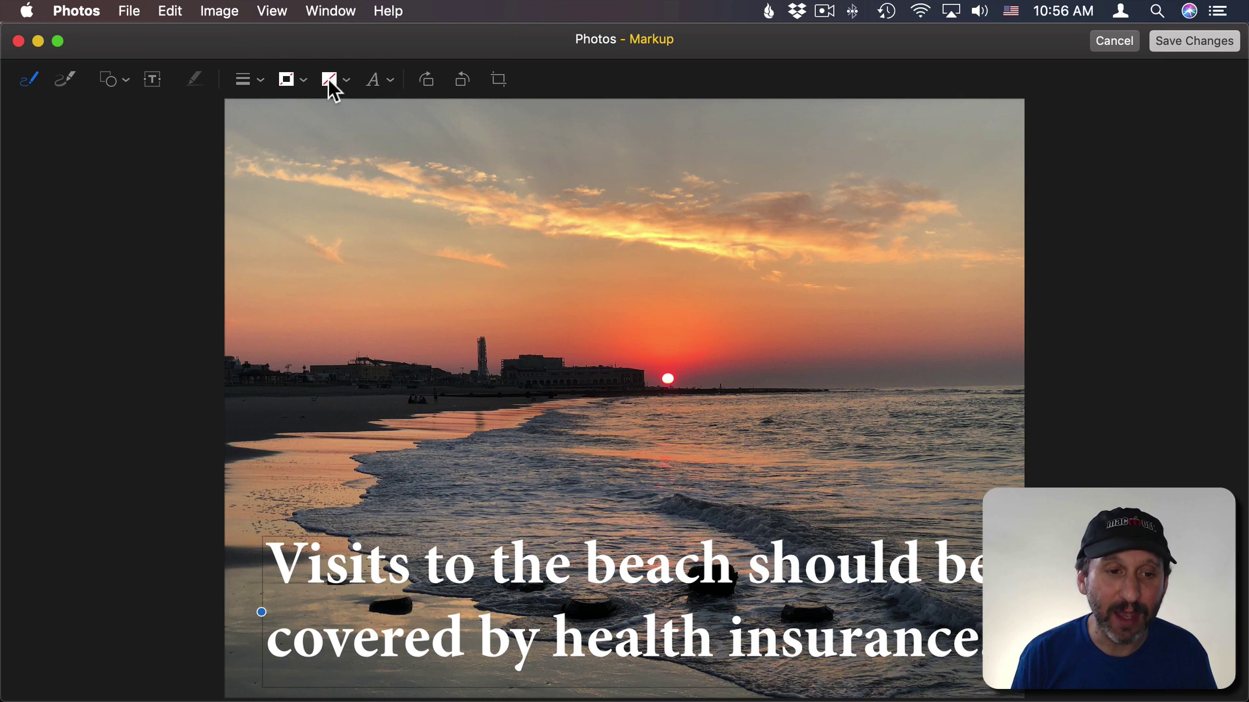
# Add a rectangle shape and place it near the photo's top-left.
pyautogui.click(119, 80)
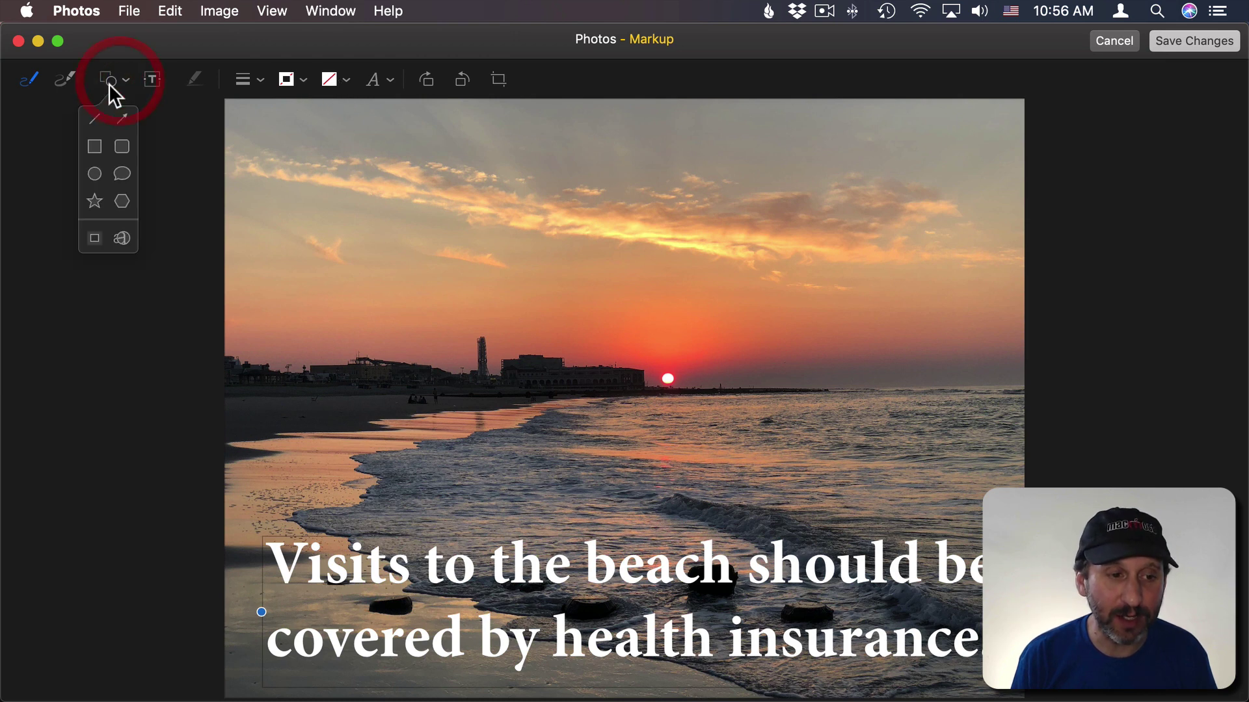
pyautogui.click(94, 147)
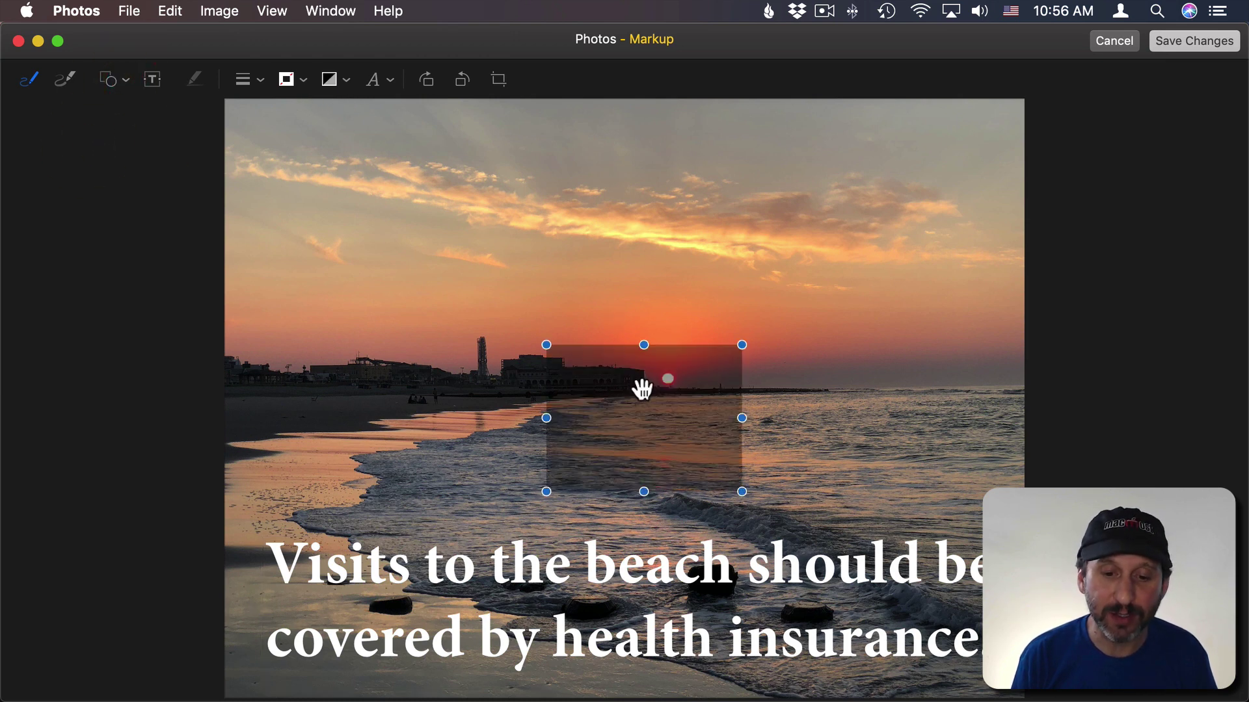
pyautogui.moveTo(639, 392)
pyautogui.mouseDown()
pyautogui.moveTo(399, 189)
pyautogui.moveTo(346, 189)
pyautogui.mouseUp()
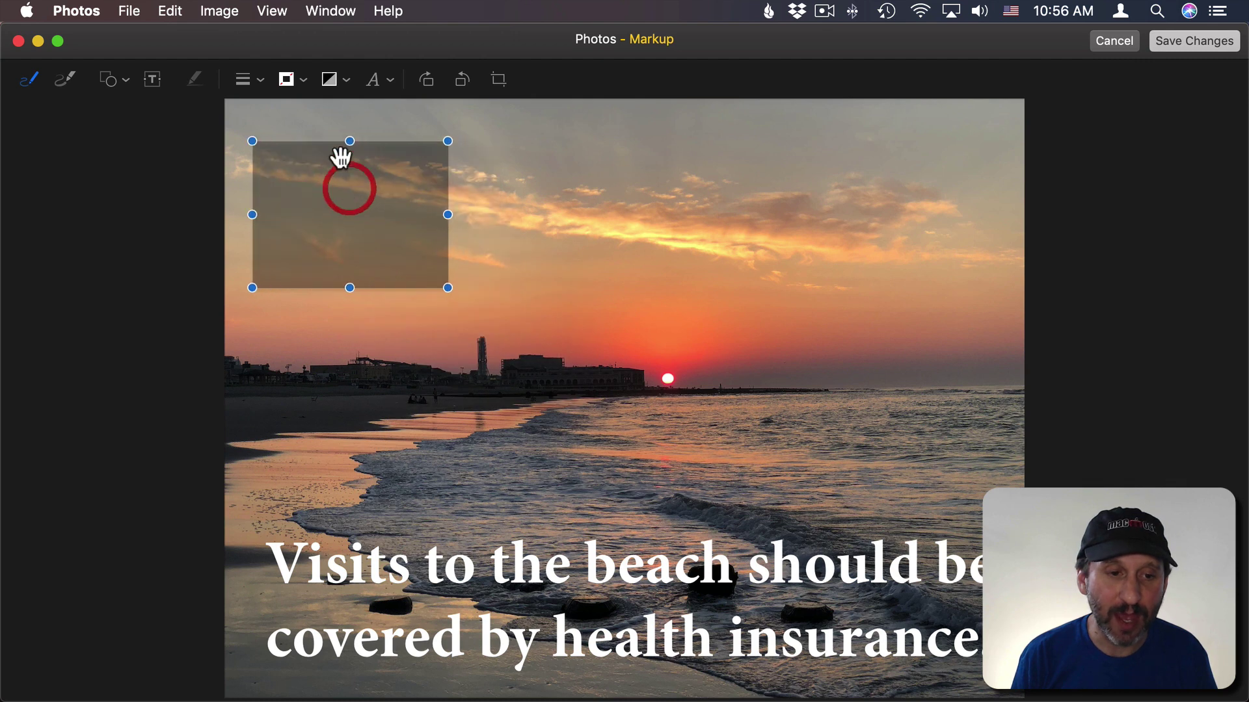
# Give the rectangle no border and a black fill lowered to 30% opacity.
pyautogui.click(287, 80)
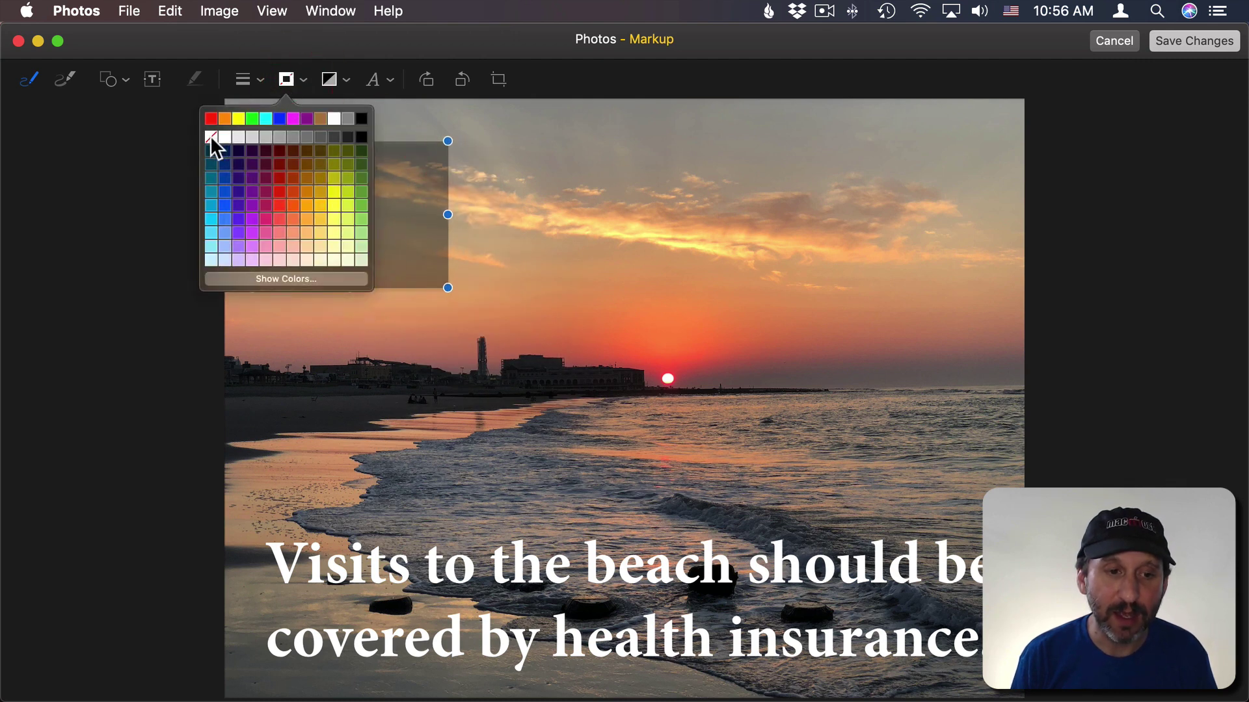
pyautogui.click(209, 135)
pyautogui.click(333, 78)
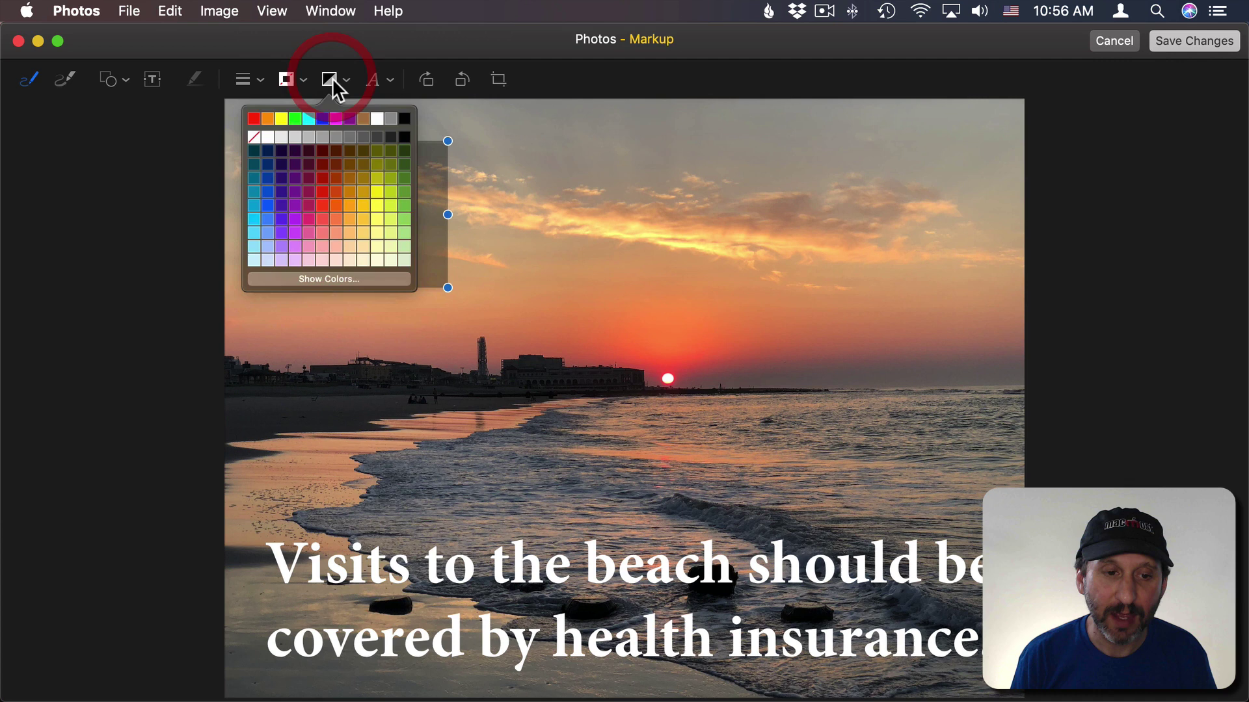
pyautogui.click(404, 119)
pyautogui.click(332, 79)
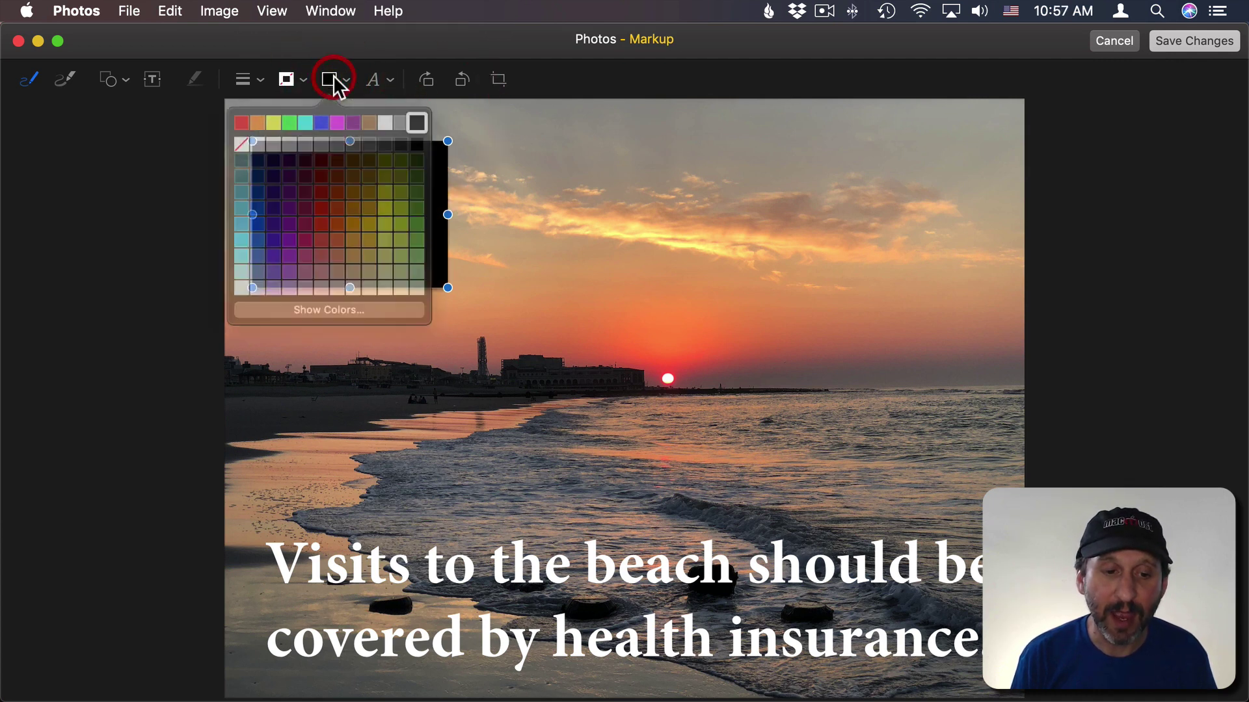
pyautogui.click(330, 310)
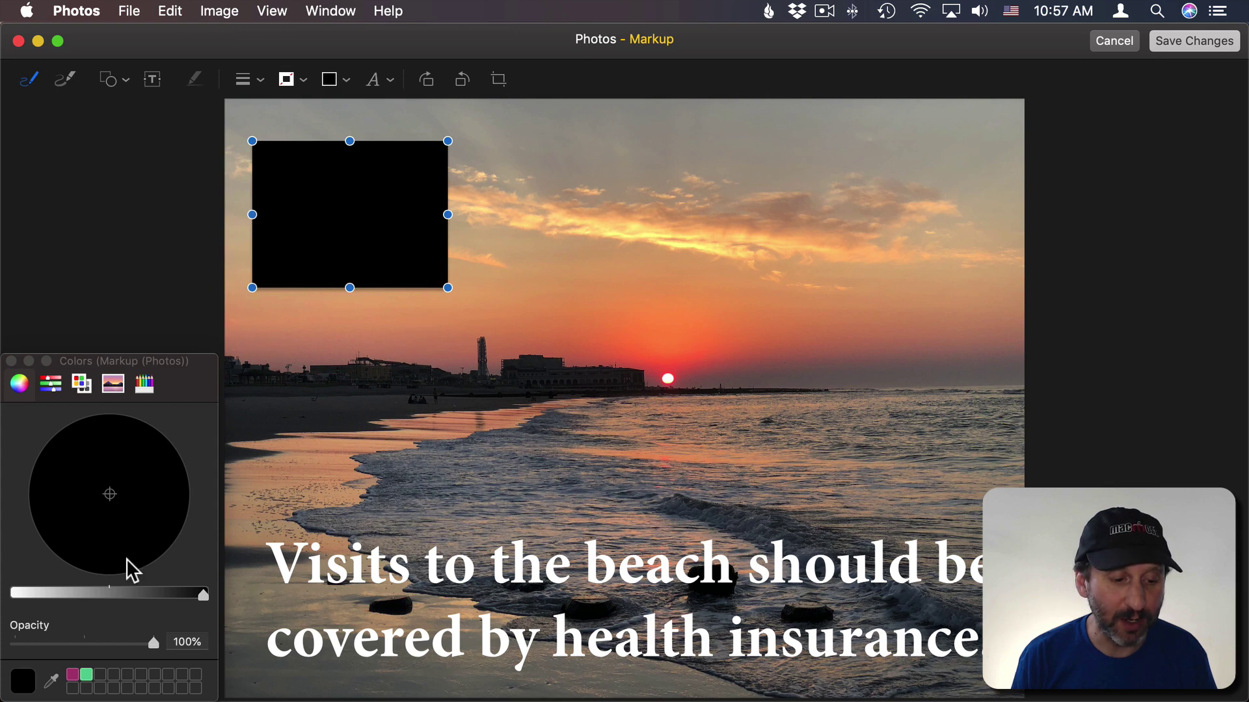
pyautogui.moveTo(153, 644); pyautogui.dragTo(52, 646)
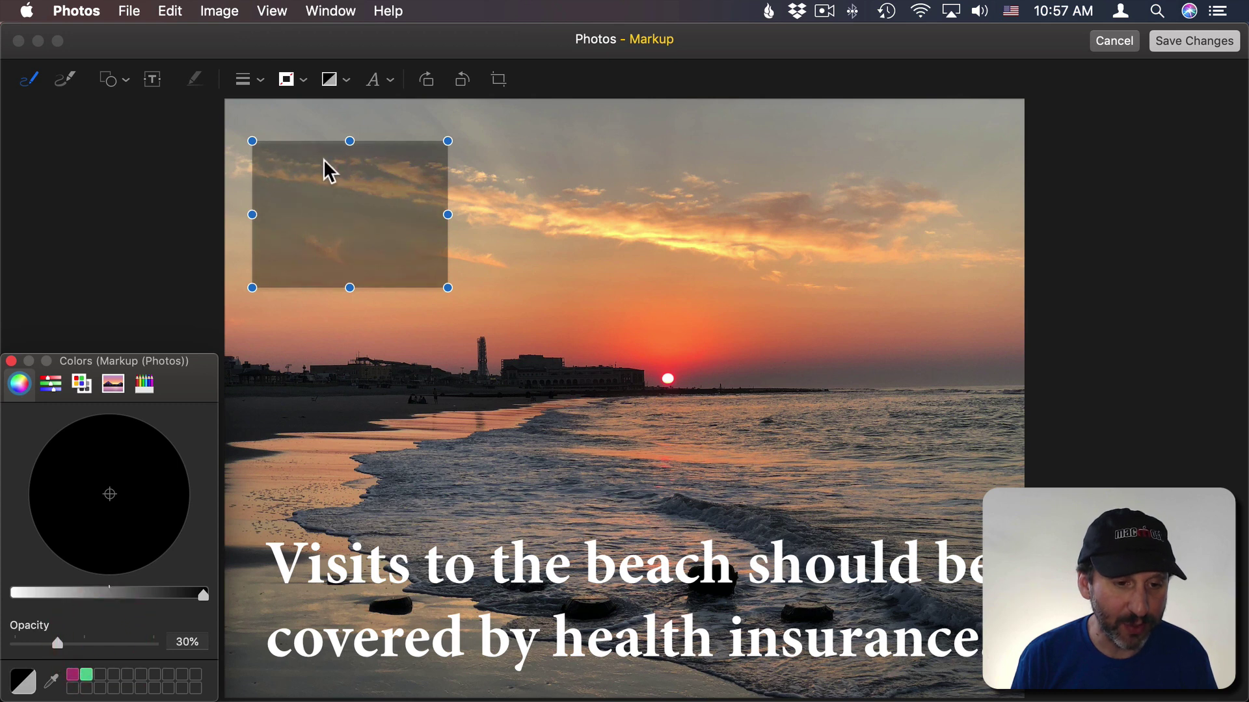
# Move the rectangle into the top-left corner, enlarge it, and restore the accidentally deleted caption.
pyautogui.click(10, 362)
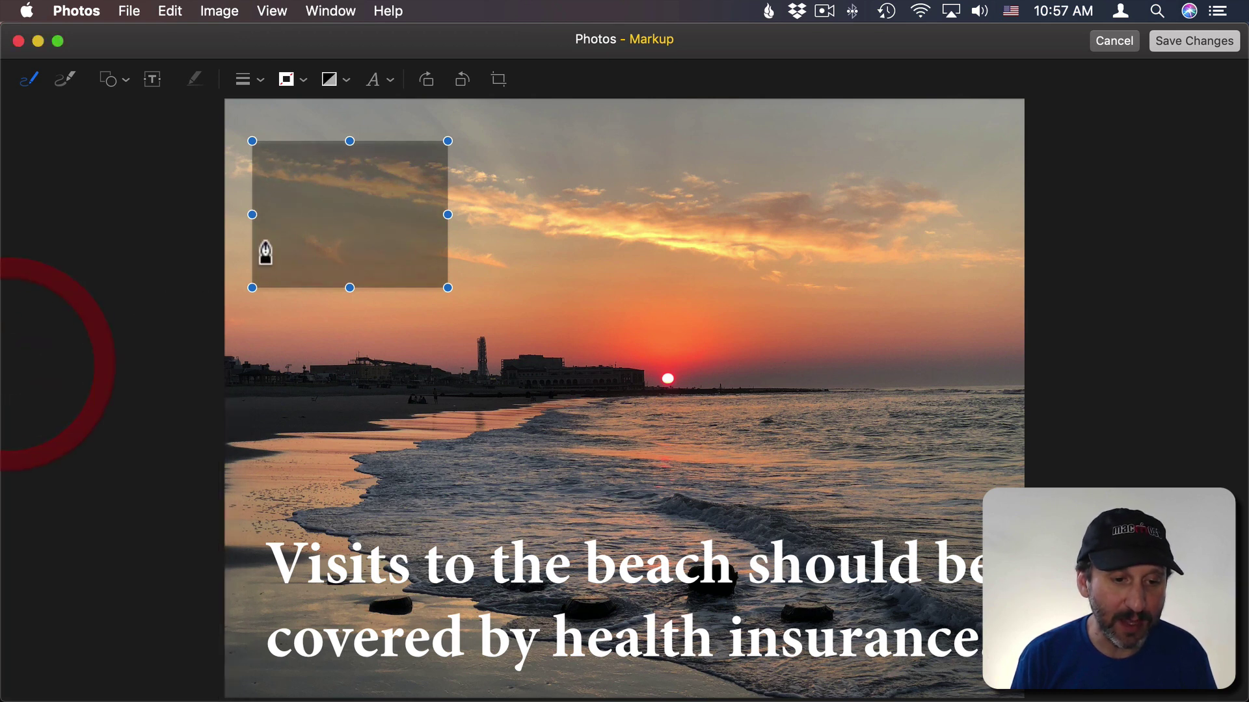
pyautogui.moveTo(298, 212); pyautogui.dragTo(270, 167)
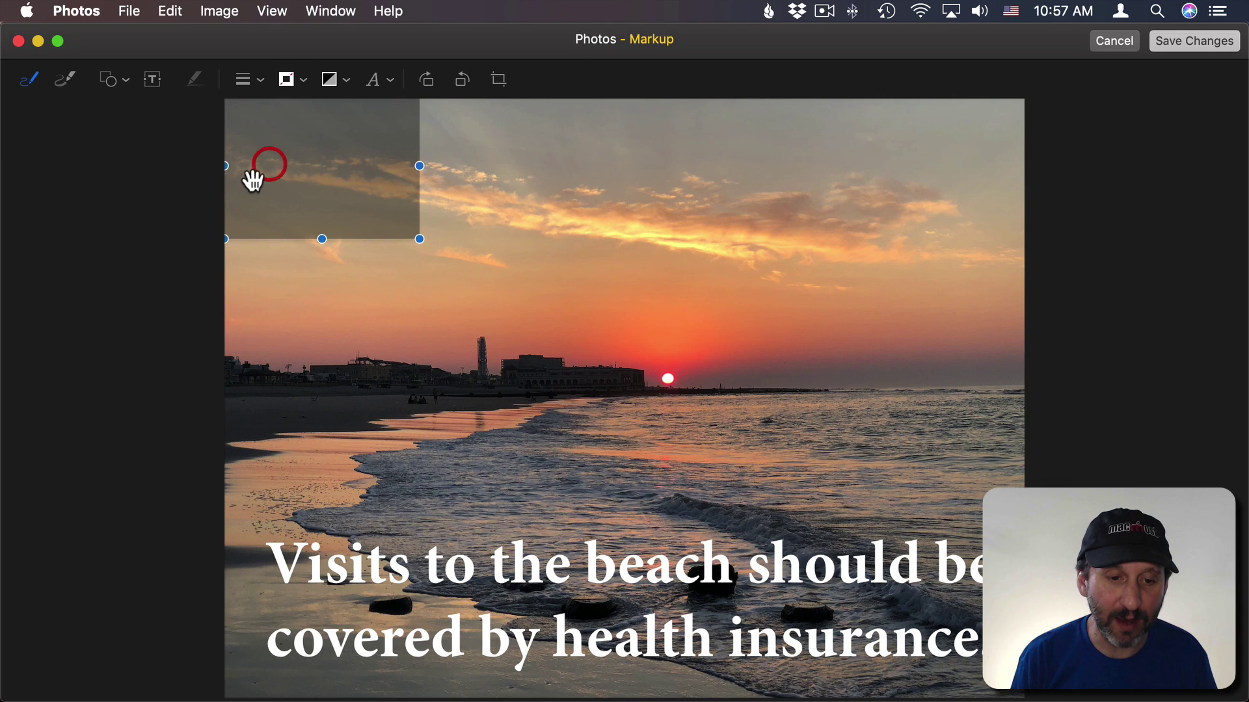
pyautogui.moveTo(422, 240); pyautogui.dragTo(800, 540)
pyautogui.click(816, 571)
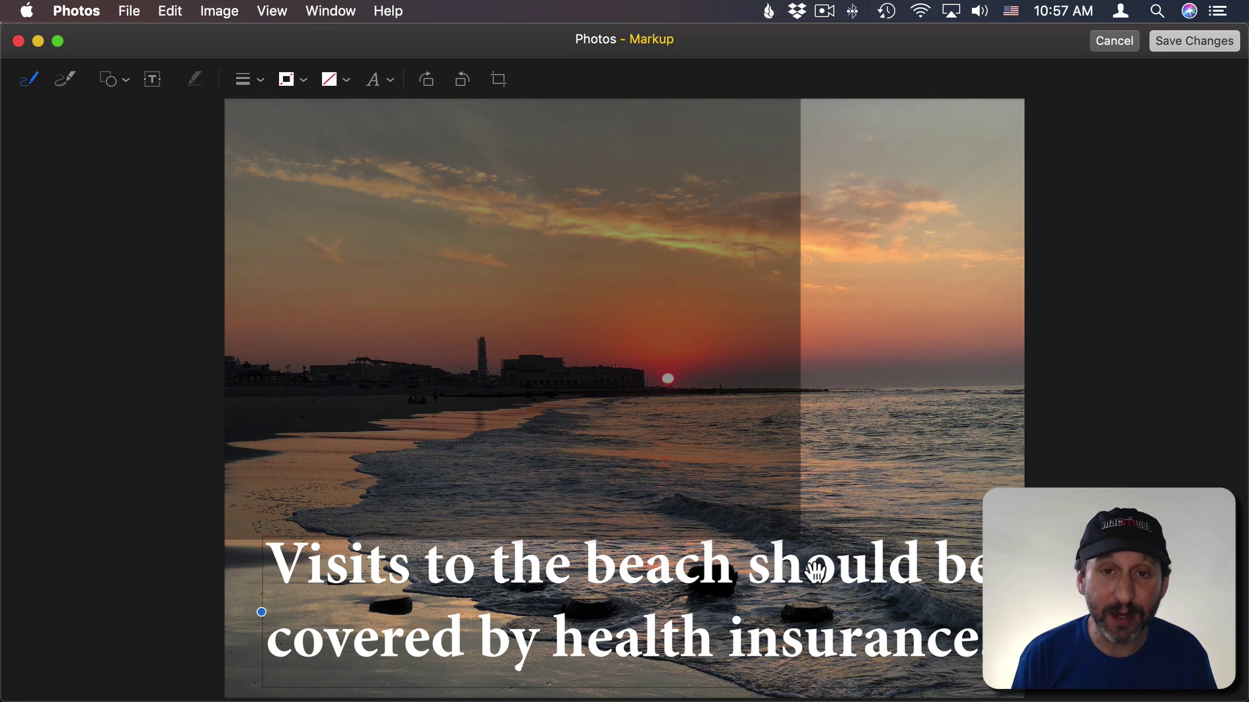
pyautogui.press('BackSpace')
pyautogui.press('super+z')
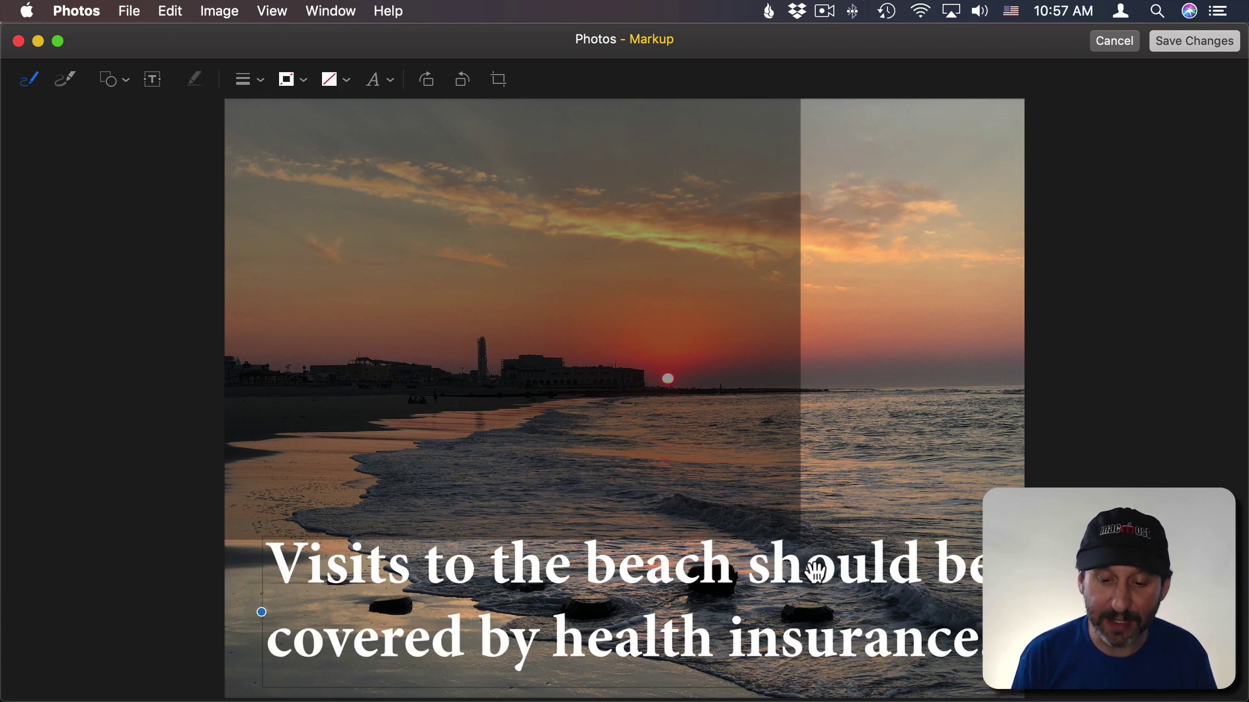
# Stretch the translucent box across the photo and shift it down behind the caption.
pyautogui.click(731, 437)
pyautogui.moveTo(731, 437); pyautogui.dragTo(708, 372)
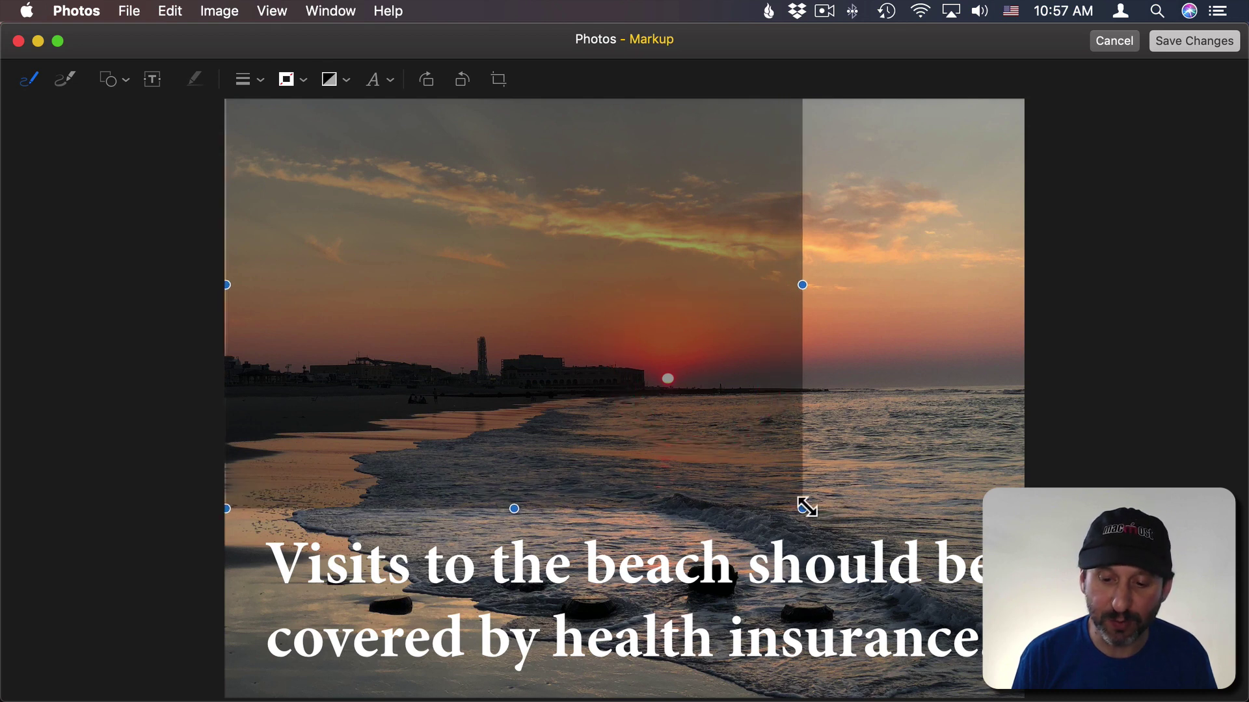
pyautogui.moveTo(802, 506); pyautogui.dragTo(1038, 699)
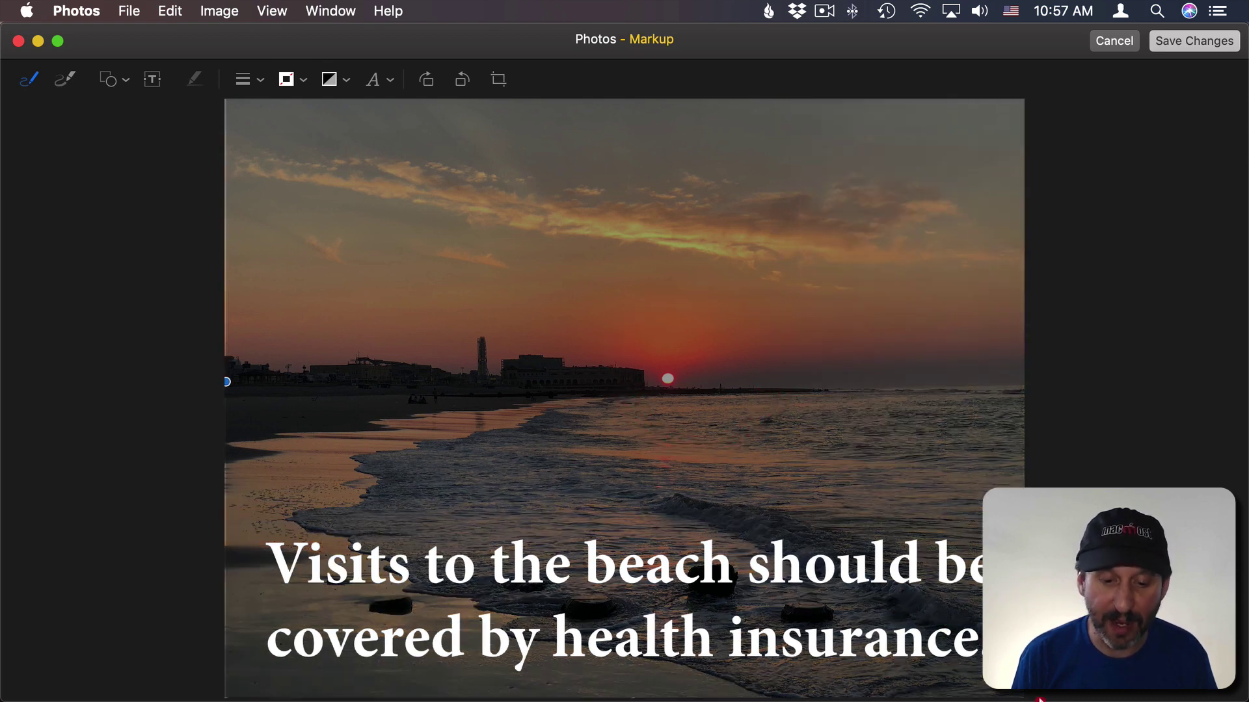
pyautogui.click(783, 387)
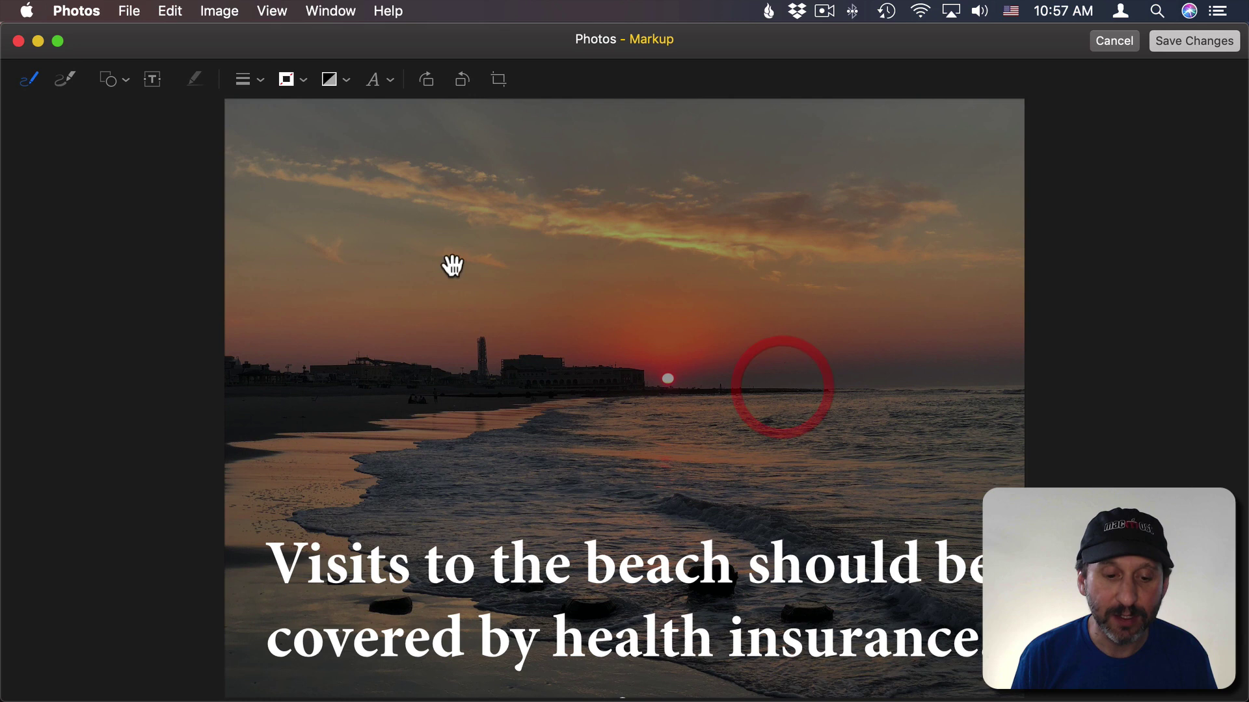
pyautogui.moveTo(522, 187); pyautogui.dragTo(534, 210)
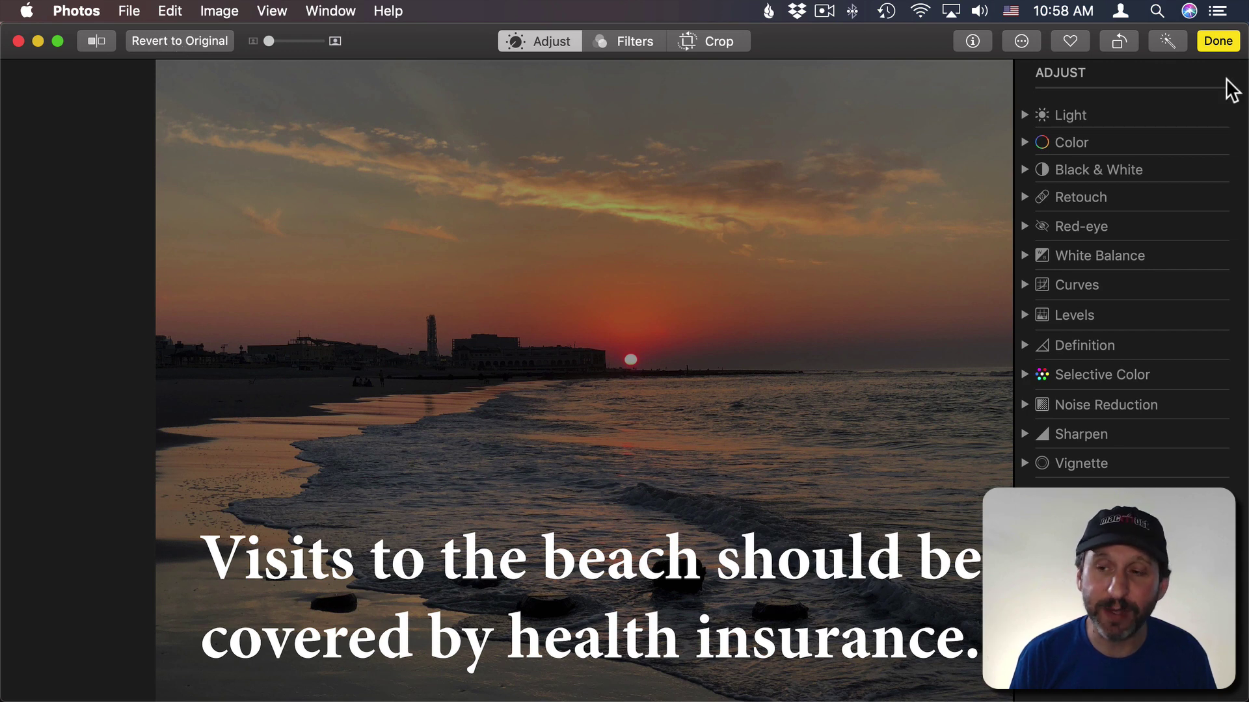
# Save the sunset edit, reopening the editor and closing it again without changes.
pyautogui.click(1219, 45)
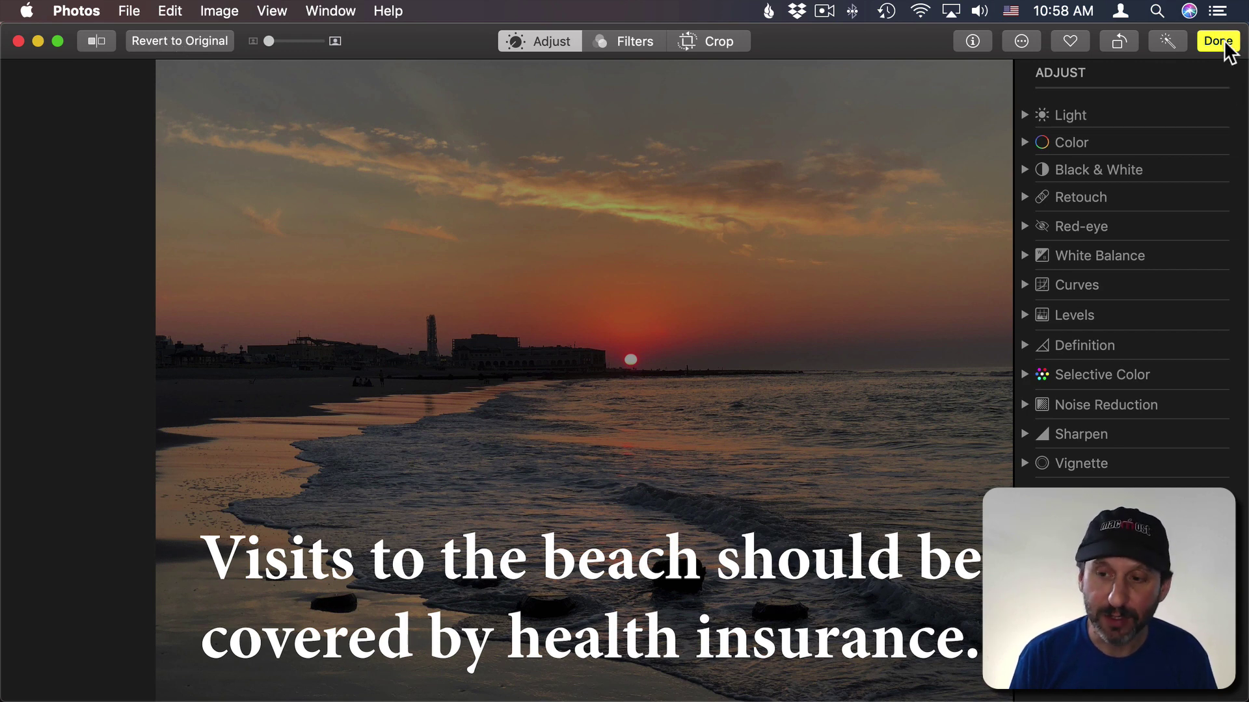
pyautogui.click(1215, 41)
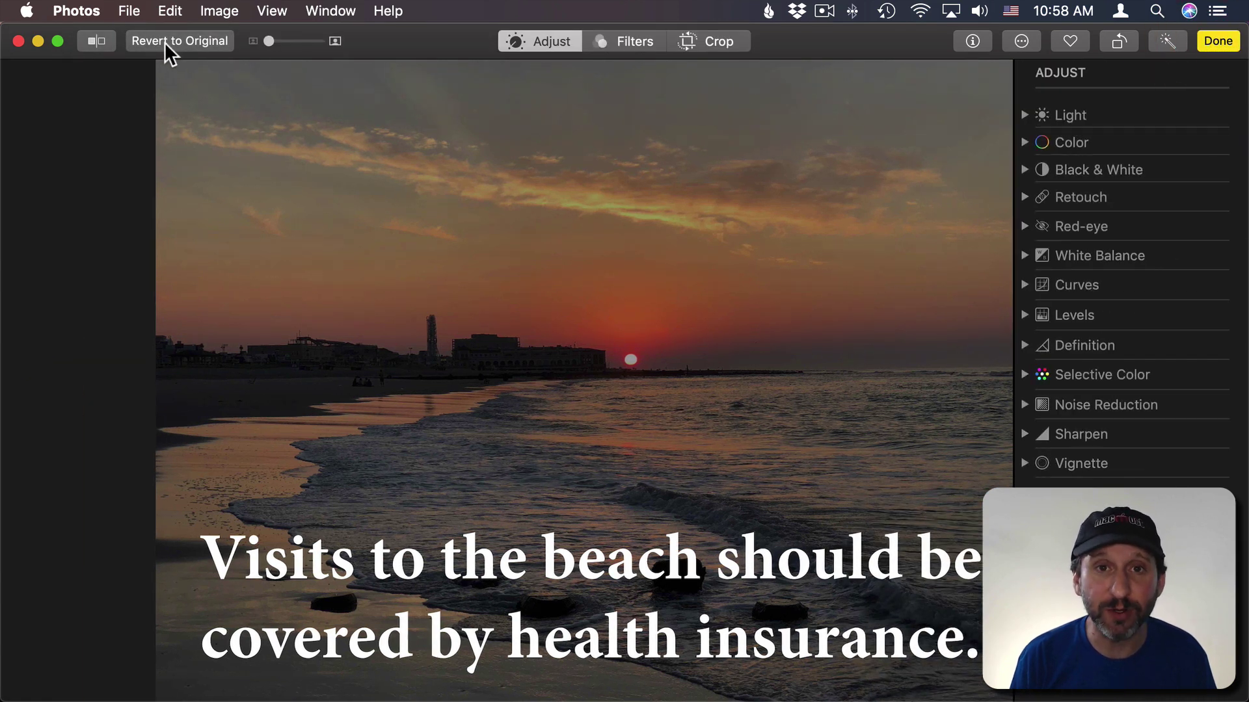
pyautogui.click(1217, 41)
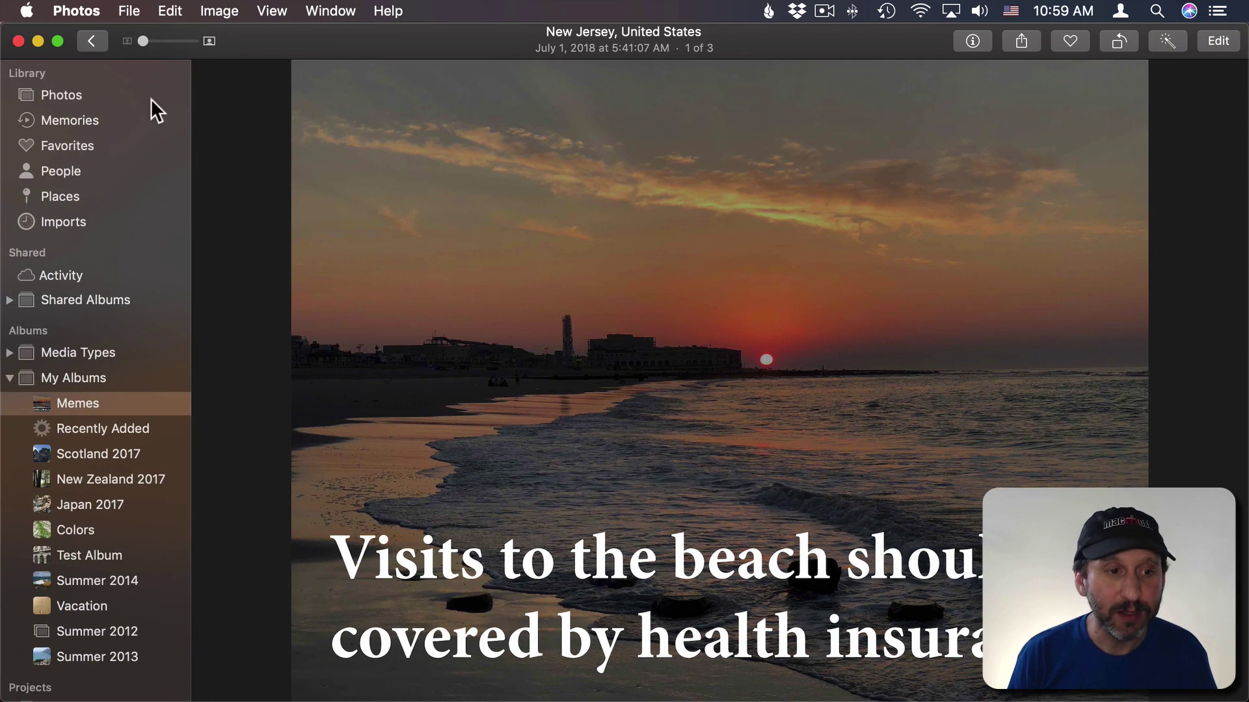
# Bring up the File menu's sharing options, then dismiss them.
pyautogui.click(133, 13)
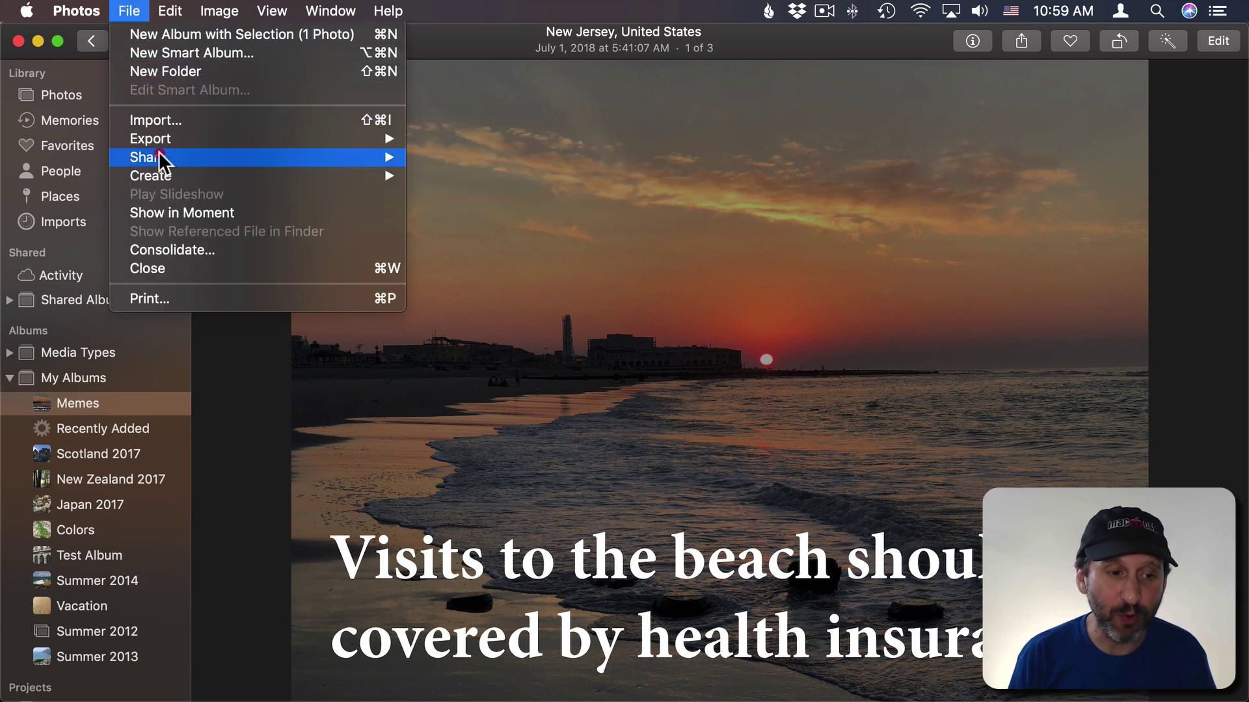
pyautogui.moveTo(159, 156)
pyautogui.click(764, 387)
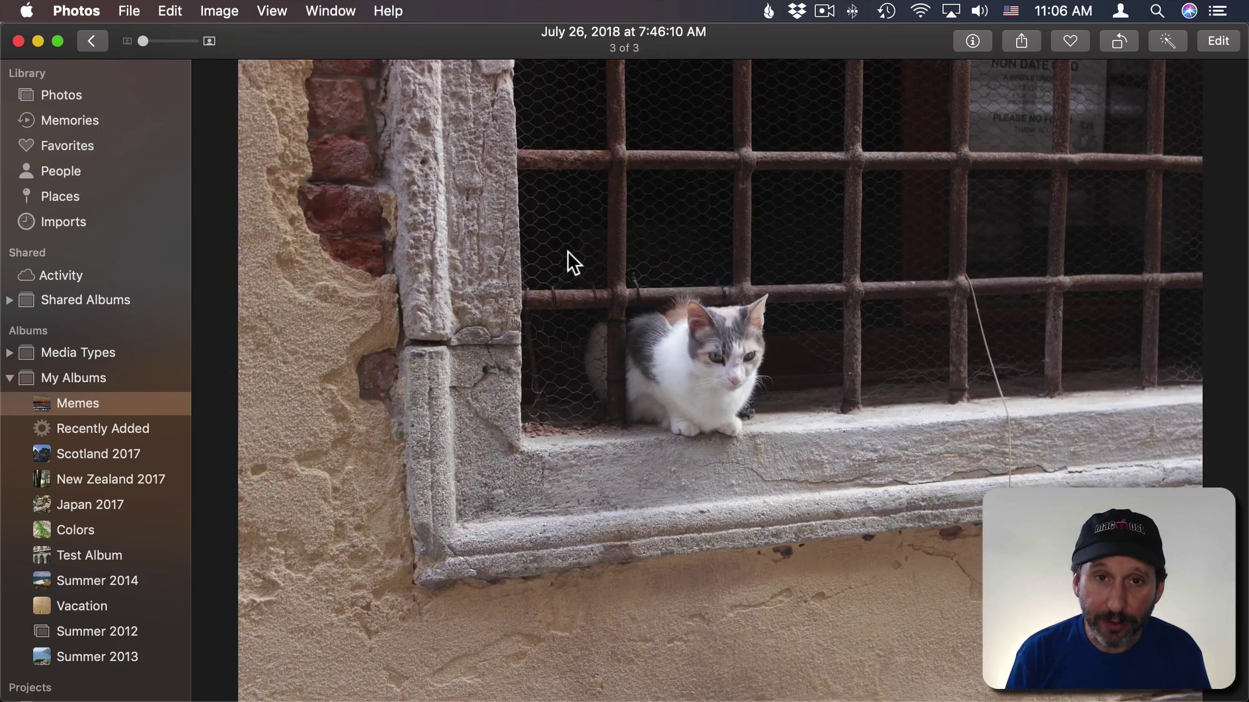
# Crop the cat photo tighter around the cat and window and apply it.
pyautogui.click(1218, 40)
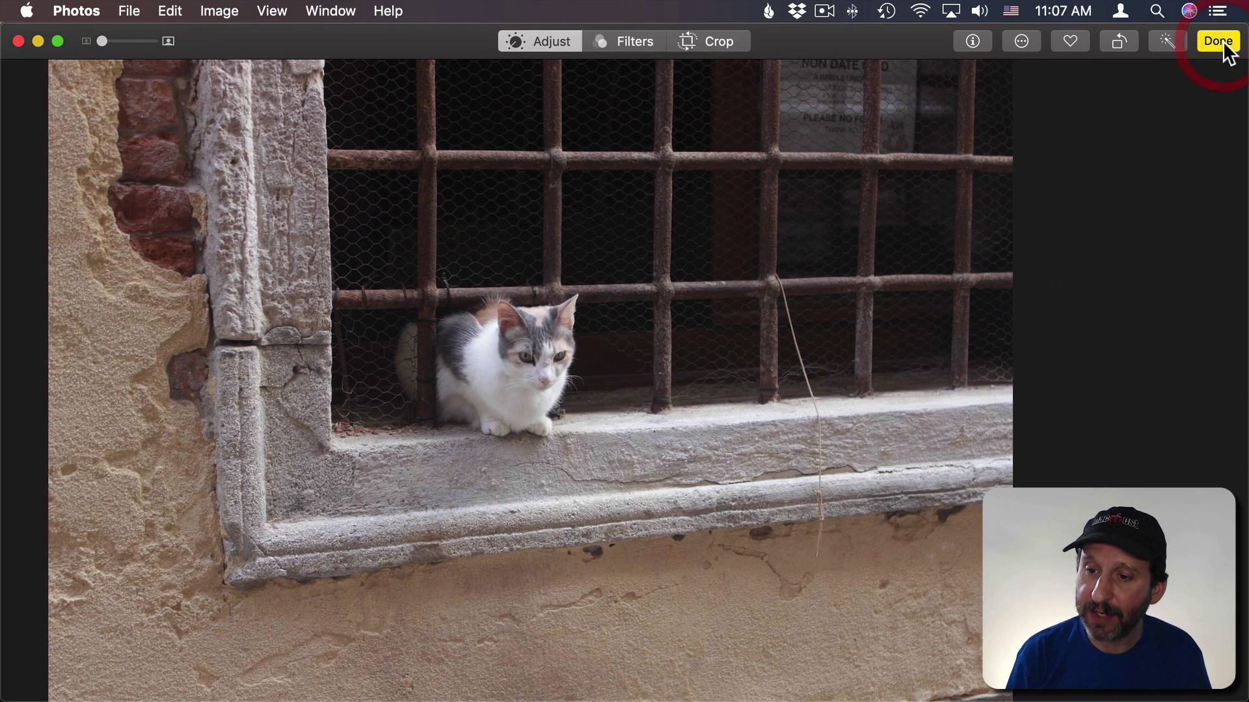
pyautogui.click(709, 50)
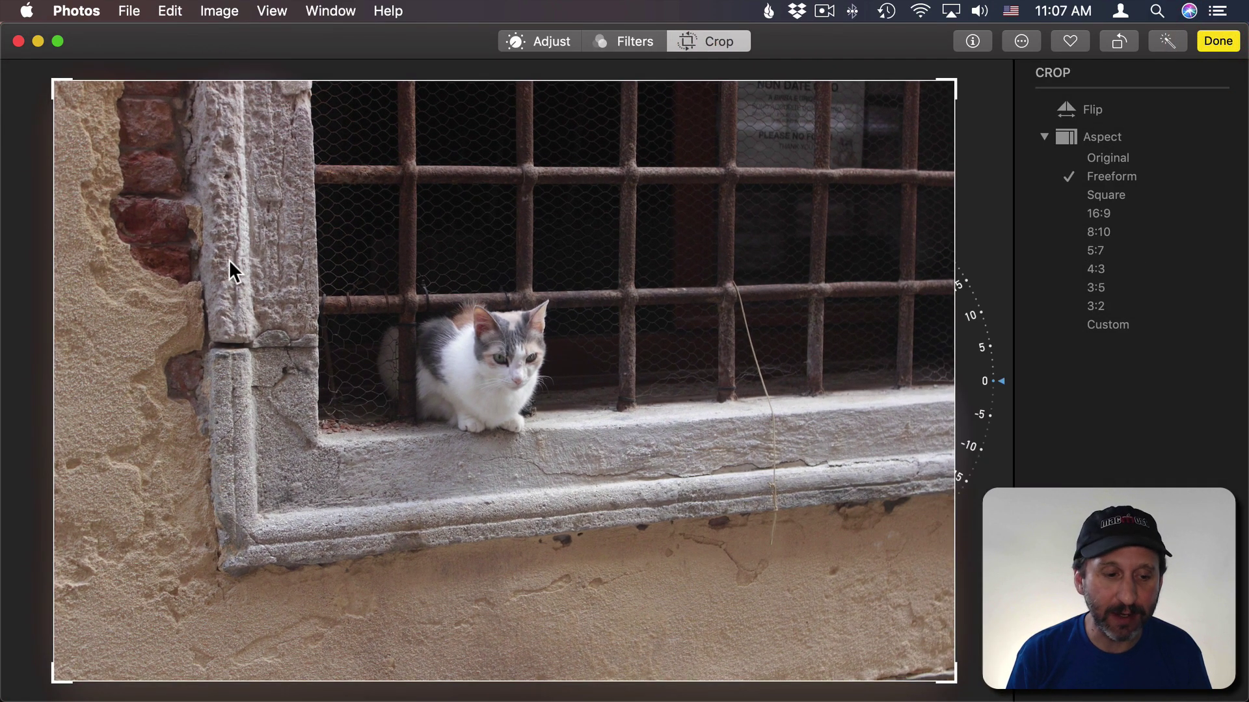
pyautogui.moveTo(57, 677); pyautogui.dragTo(234, 480)
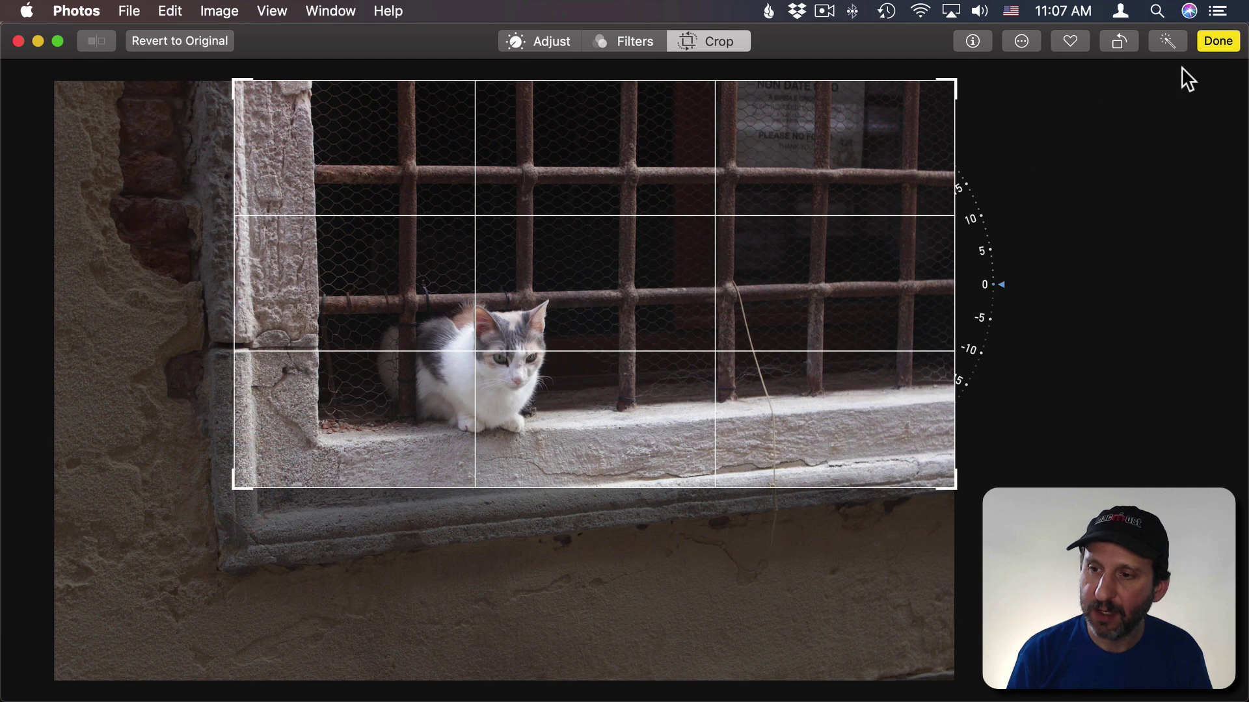
pyautogui.click(1218, 41)
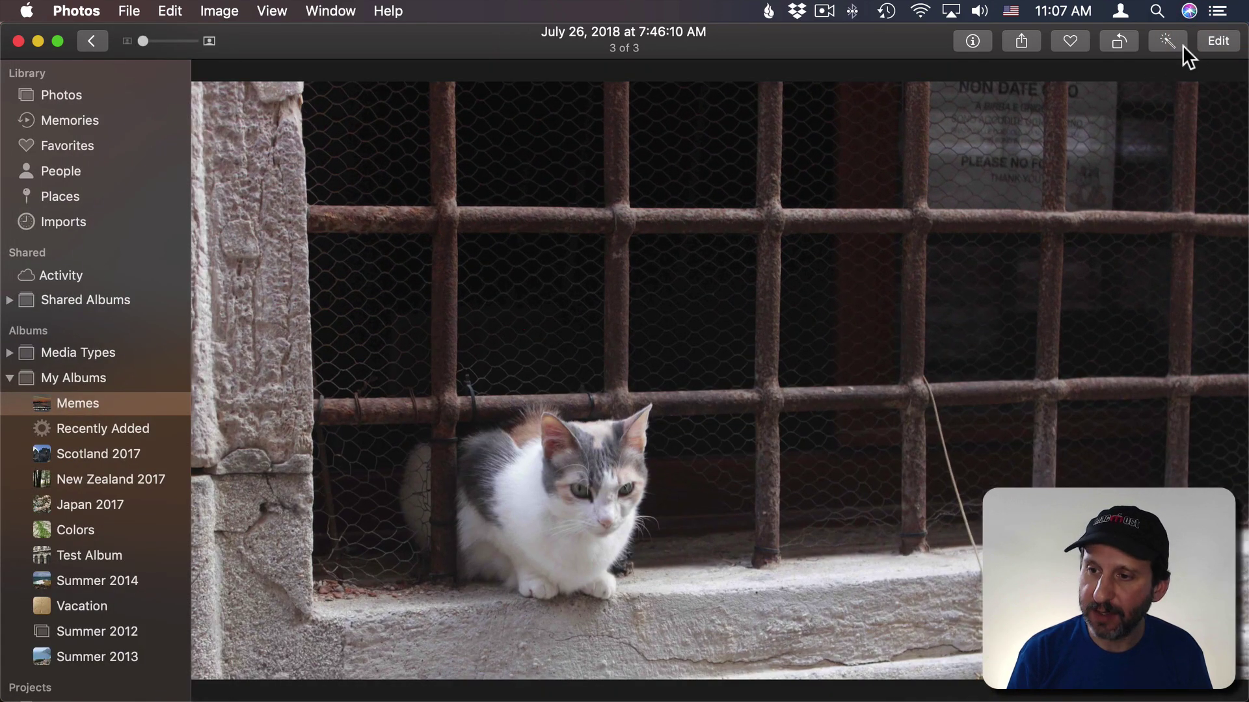
# Open the cropped photo in Markup and add the text 'Your prison cannot hold me!'.
pyautogui.click(1218, 41)
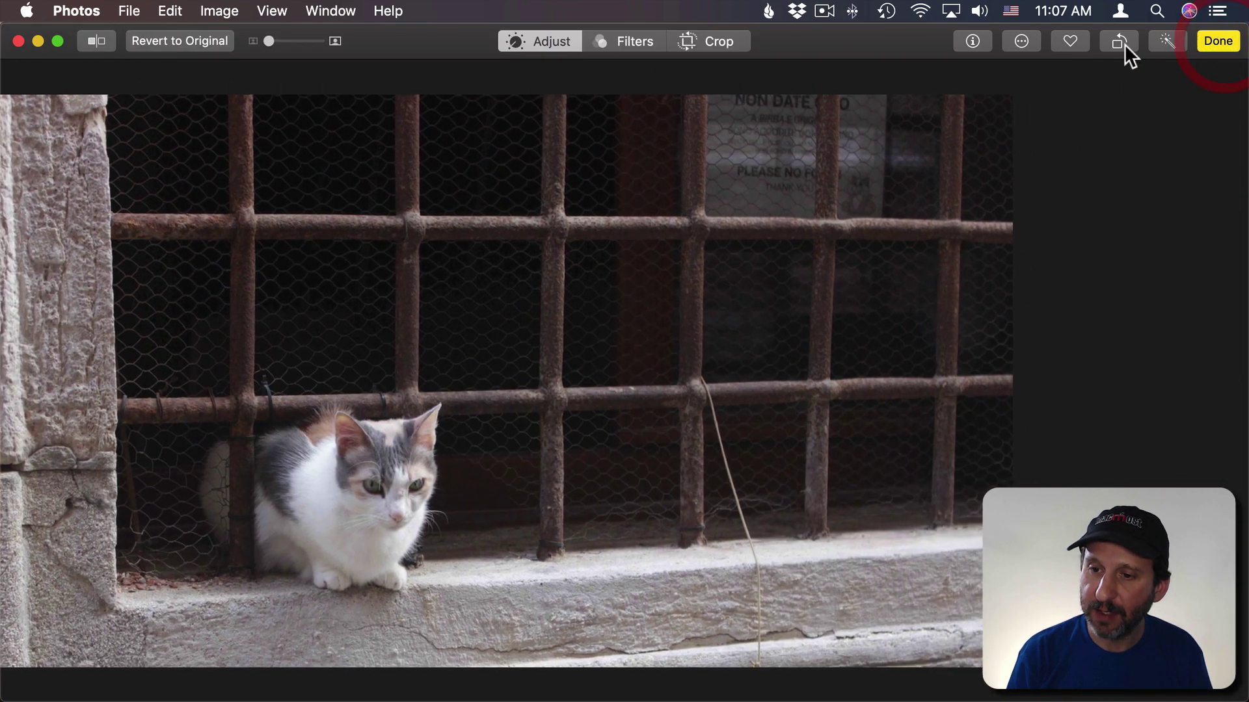
pyautogui.click(1022, 41)
pyautogui.click(1040, 91)
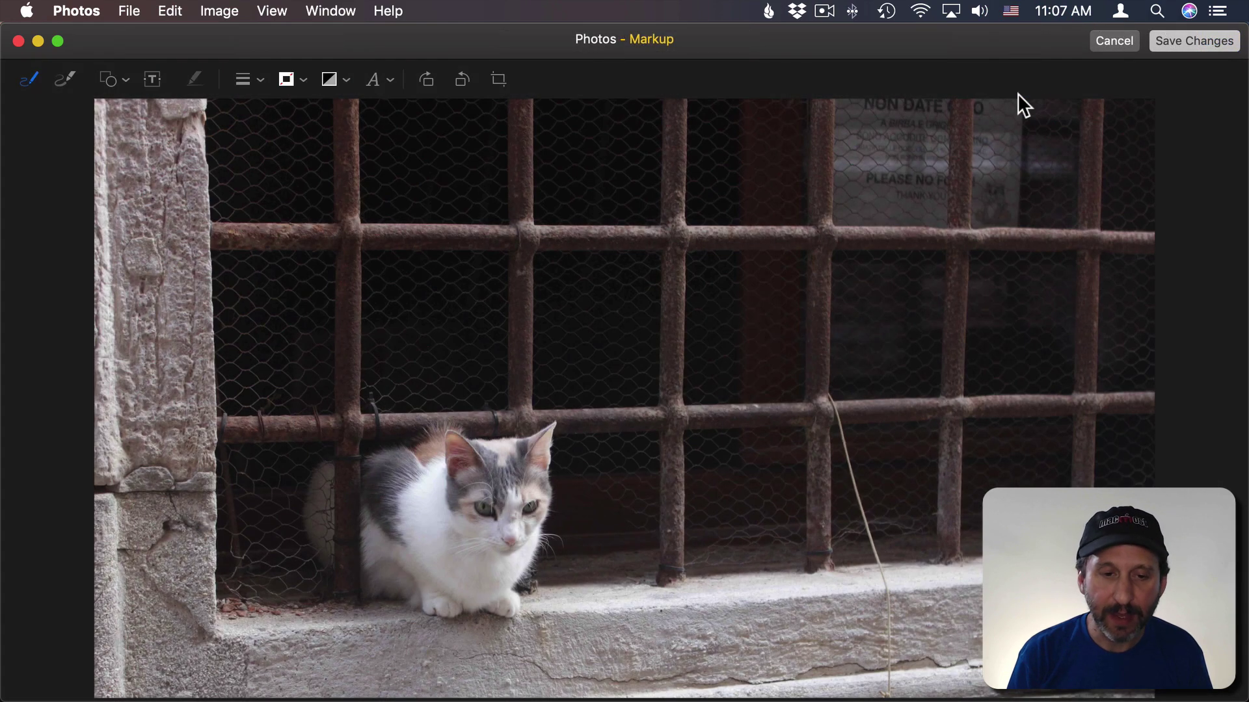
pyautogui.click(149, 78)
pyautogui.write('Your prison cannot hold me!')
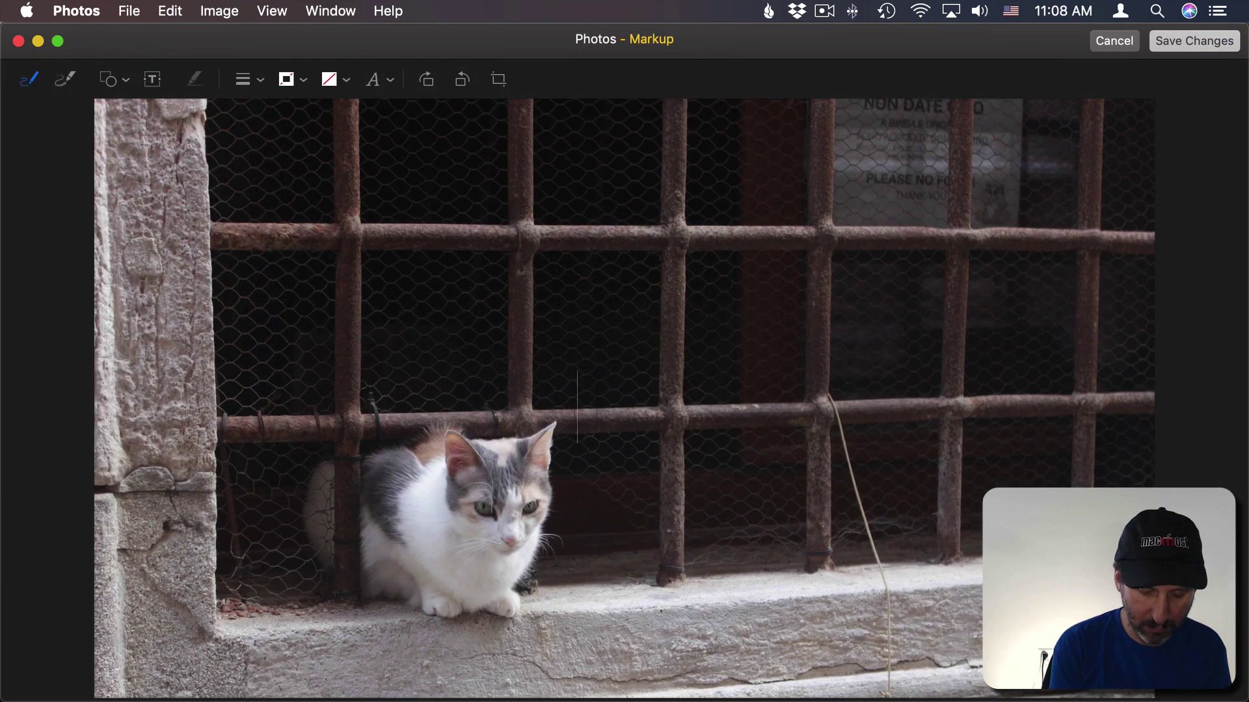
# Make the caption right-aligned 72 pt Myriad Pro and move it to the top of the photo.
pyautogui.click(375, 76)
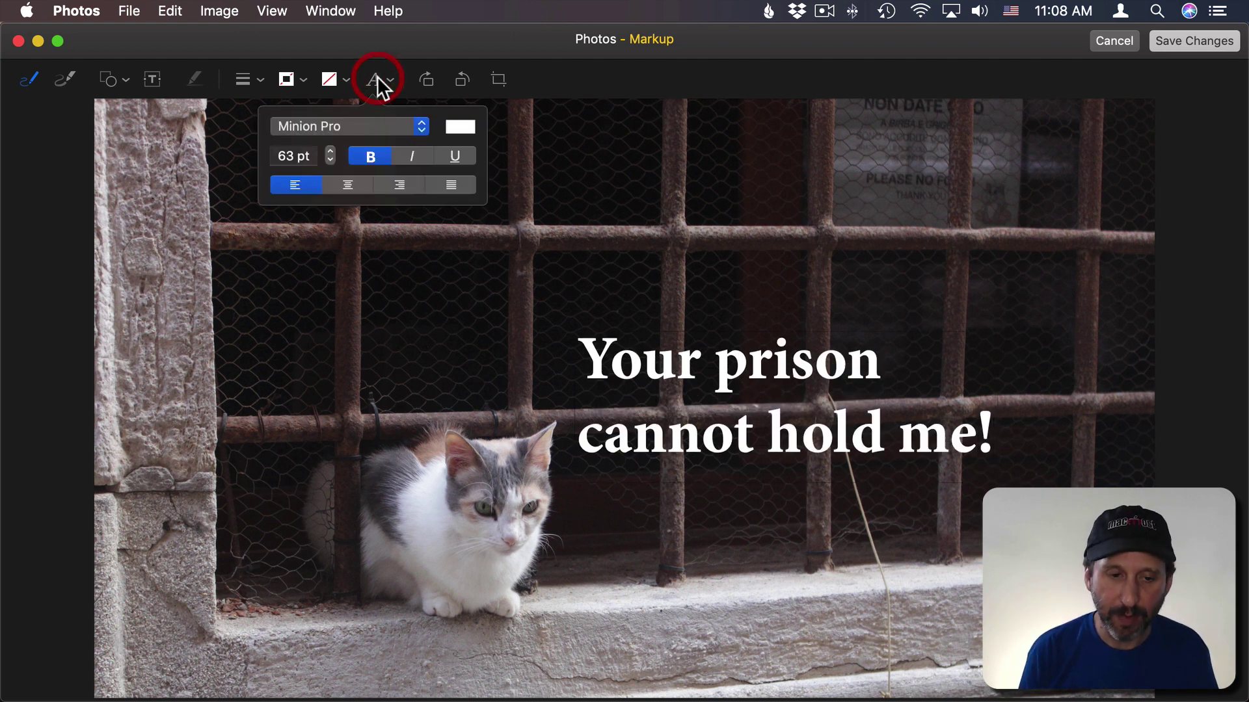
pyautogui.click(365, 124)
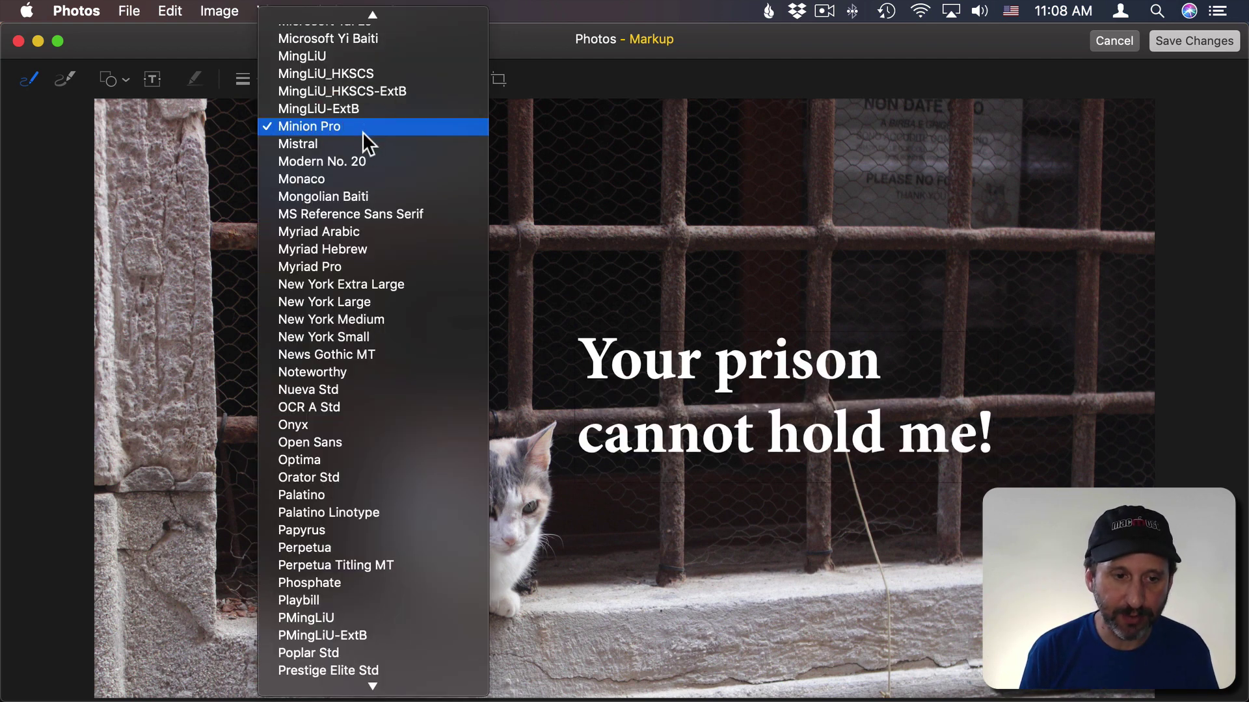
pyautogui.click(349, 261)
pyautogui.click(400, 185)
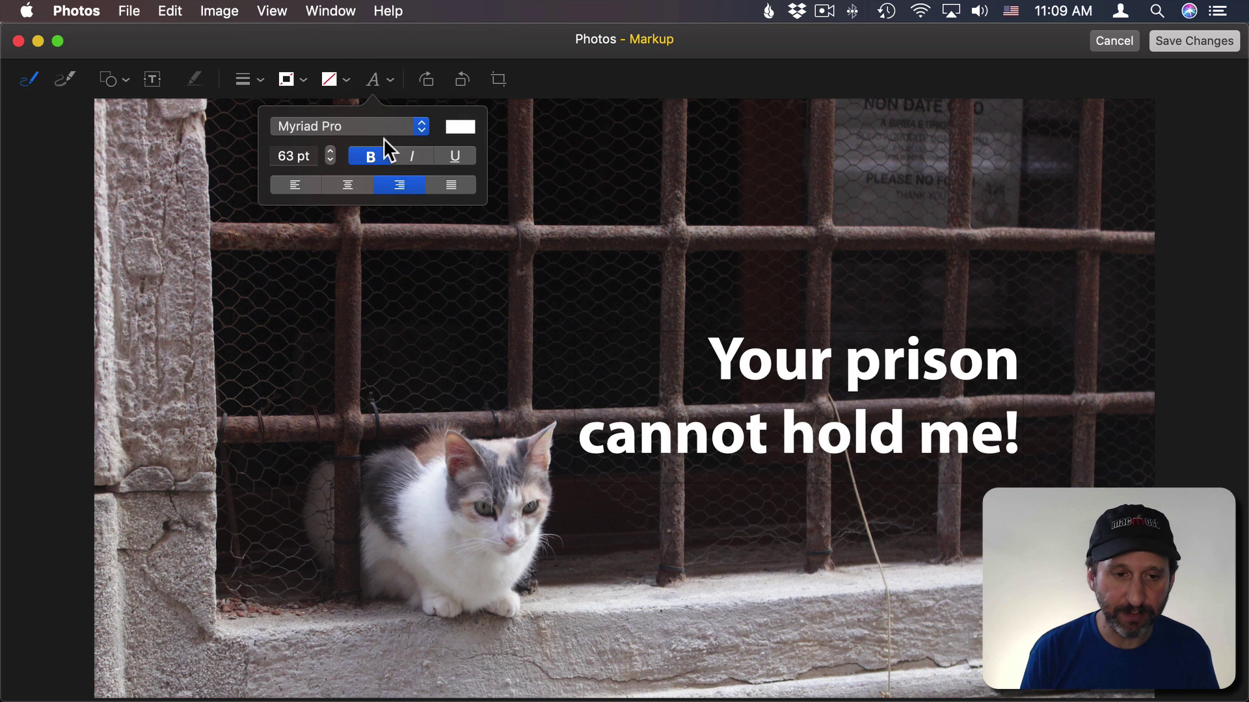
pyautogui.click(331, 149)
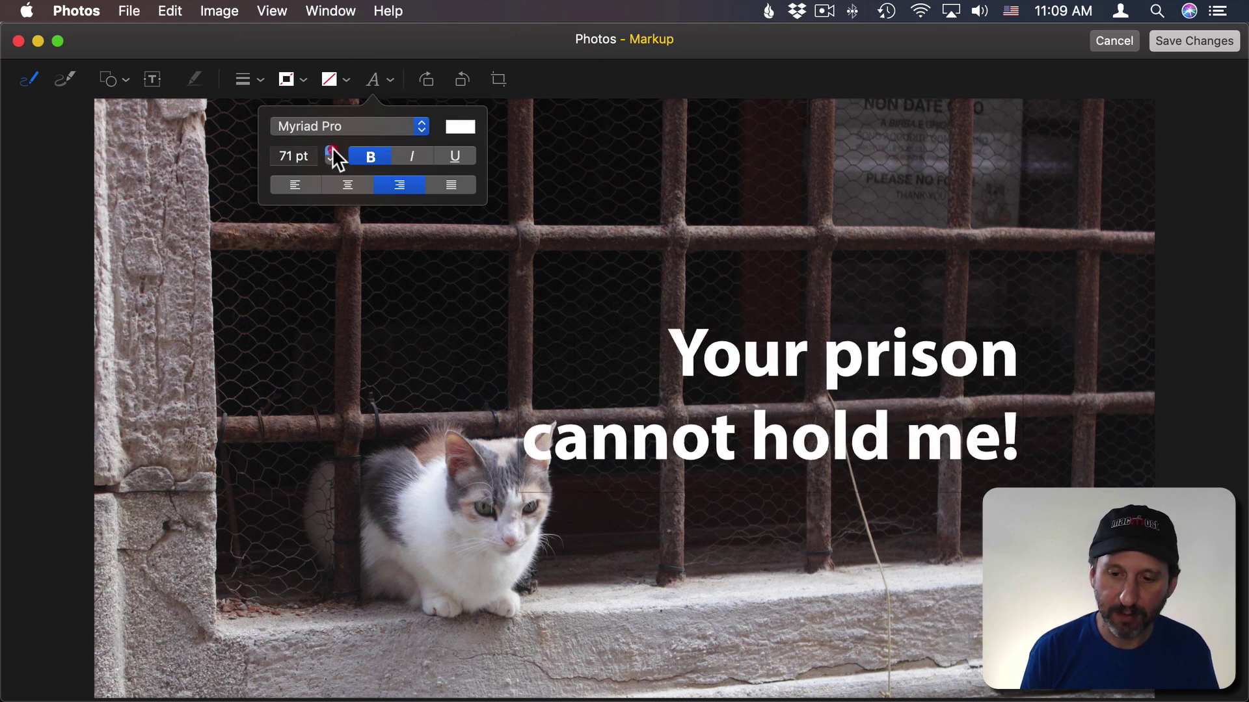
pyautogui.click(618, 323)
pyautogui.moveTo(702, 299); pyautogui.dragTo(795, 140)
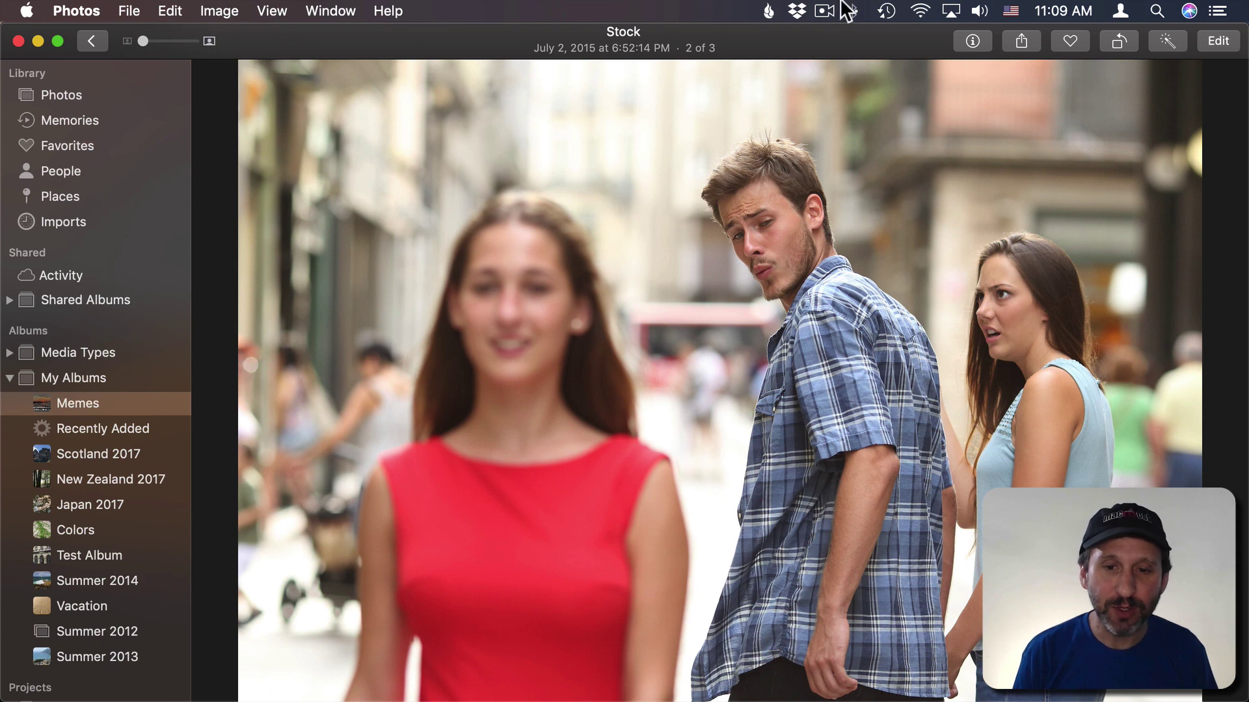
# Open the street photo in Markup and place a rectangle over the woman's face.
pyautogui.click(1226, 41)
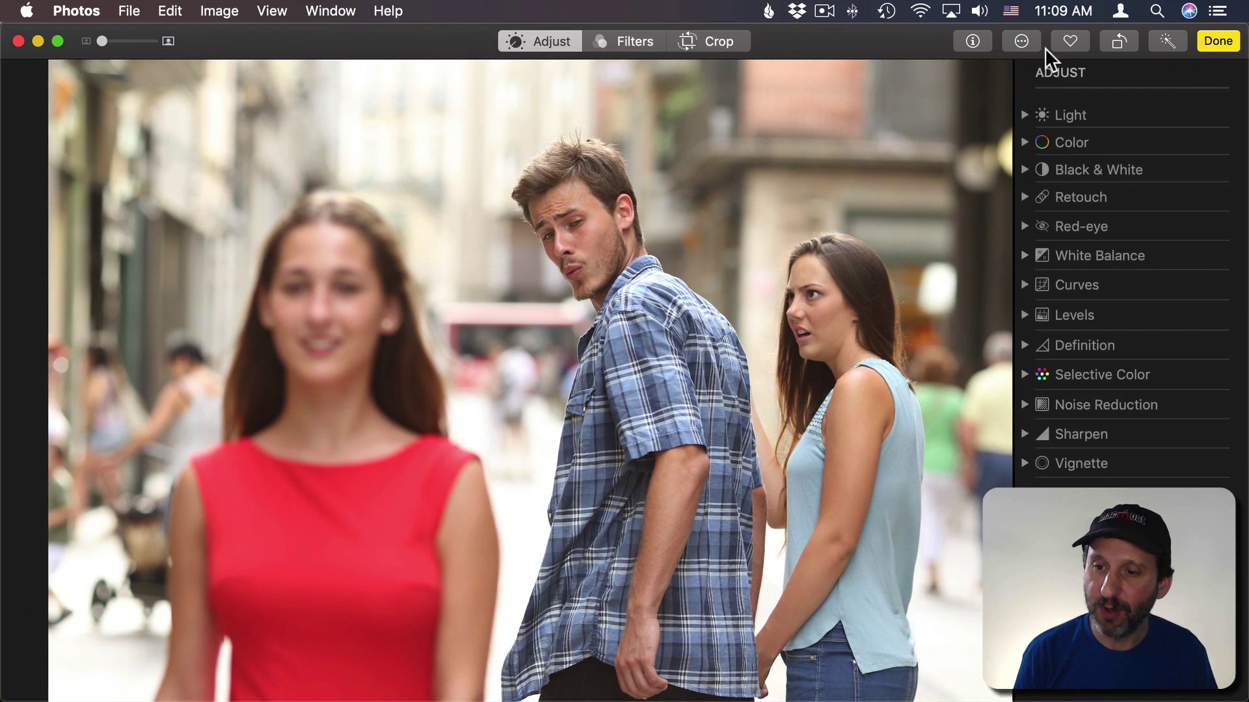
pyautogui.click(1021, 41)
pyautogui.click(1039, 93)
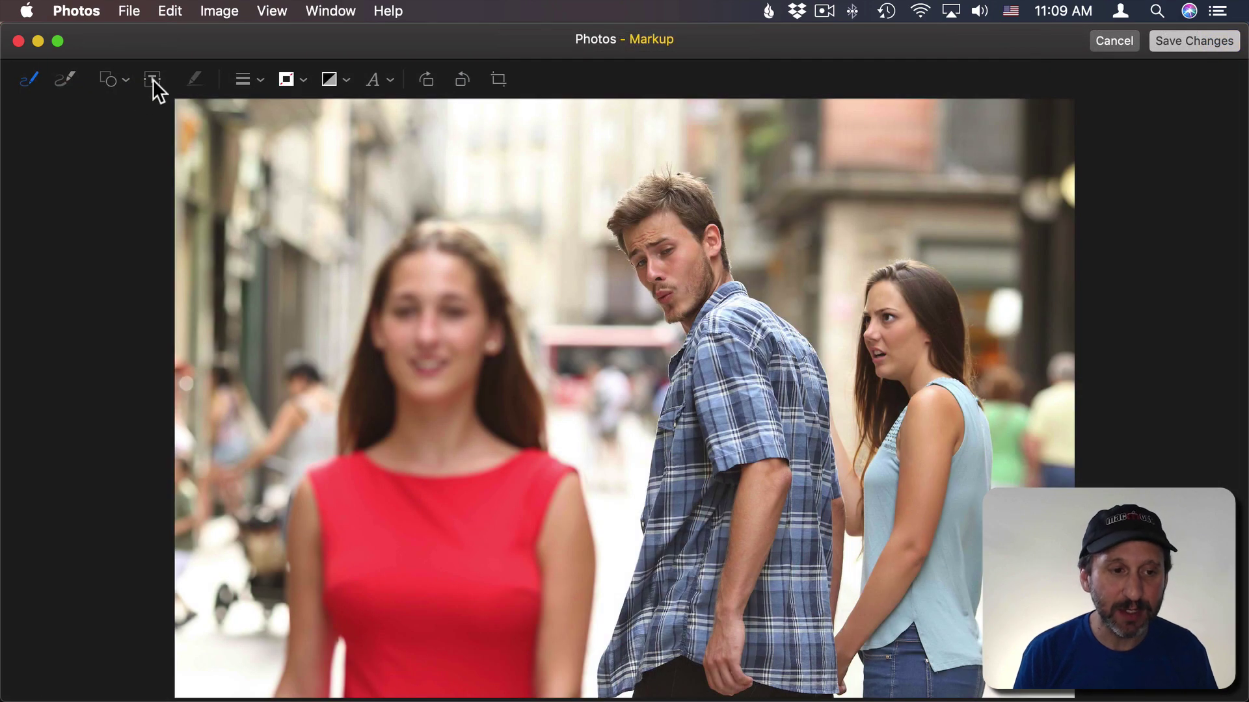
pyautogui.click(112, 79)
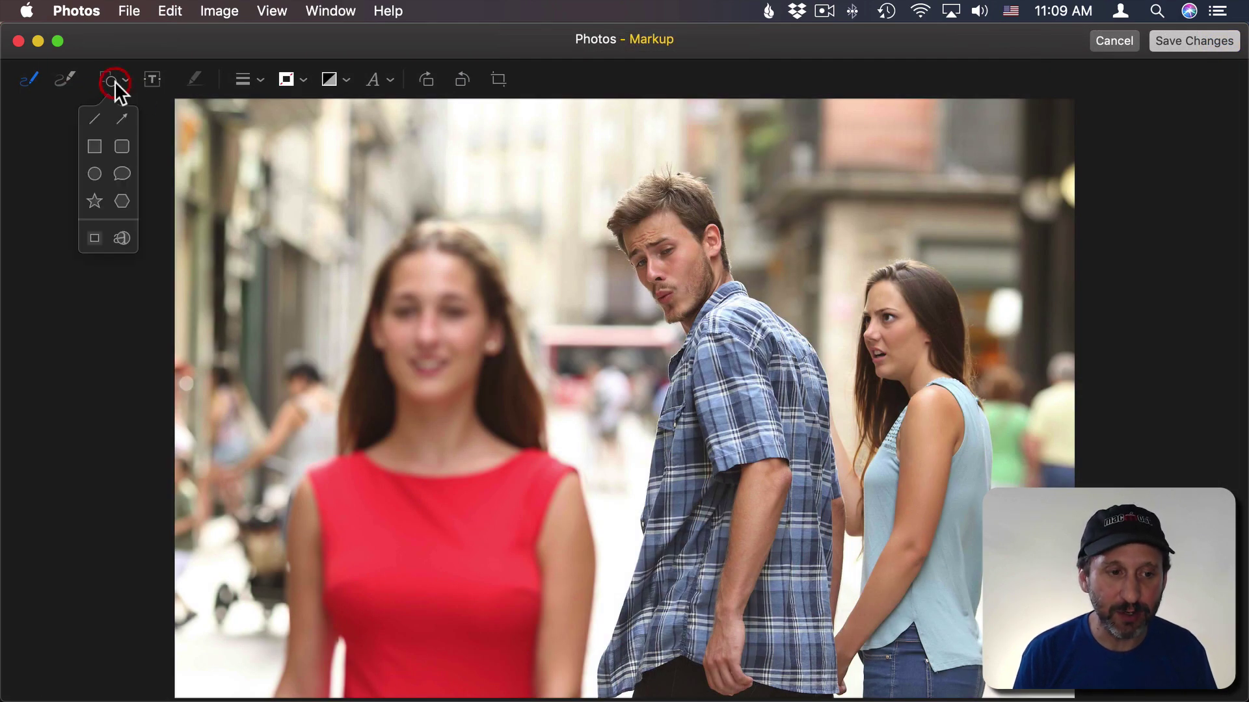
pyautogui.click(92, 138)
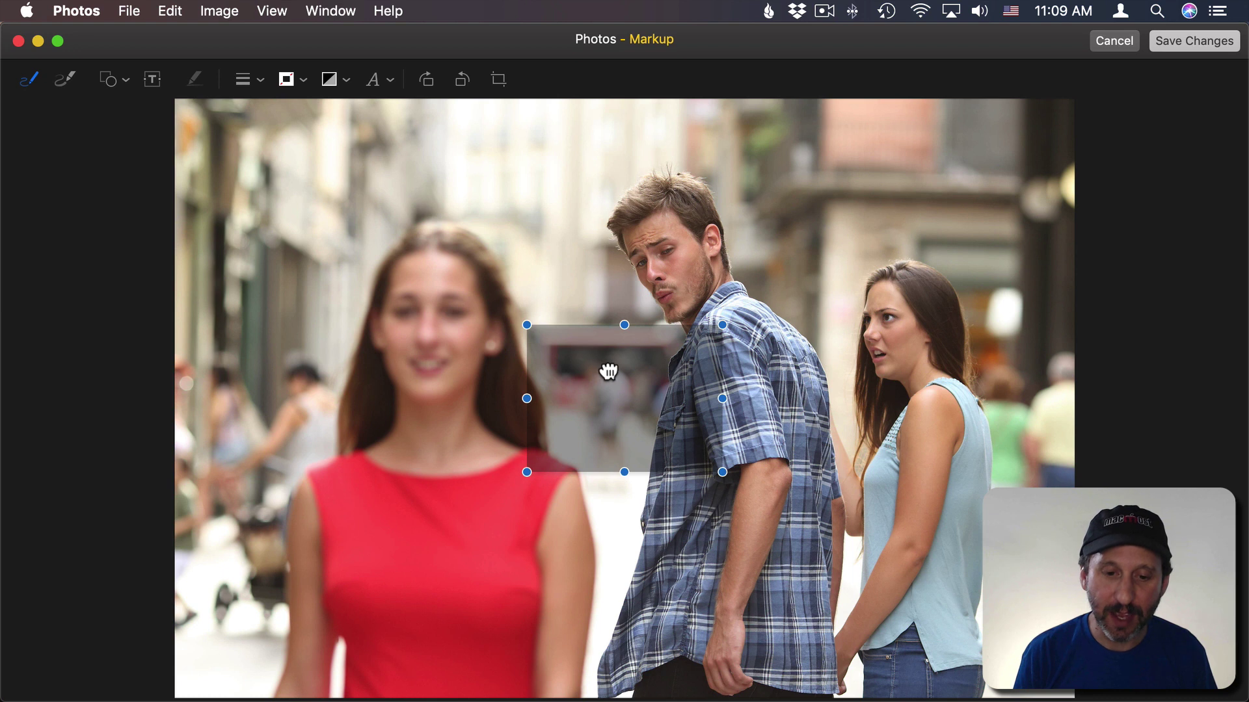
pyautogui.moveTo(608, 371); pyautogui.dragTo(345, 311)
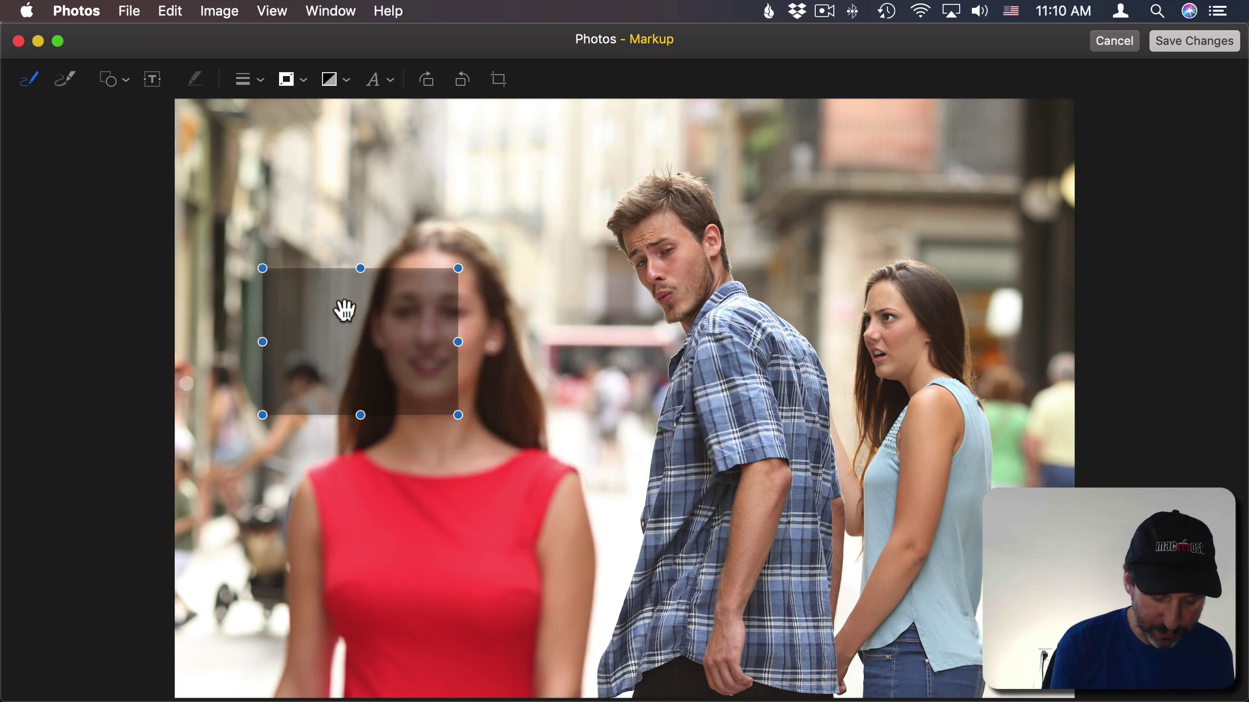
# Label the box 'New MacBook Pro' in centred 32 pt text and shorten it to fit.
pyautogui.write('New')
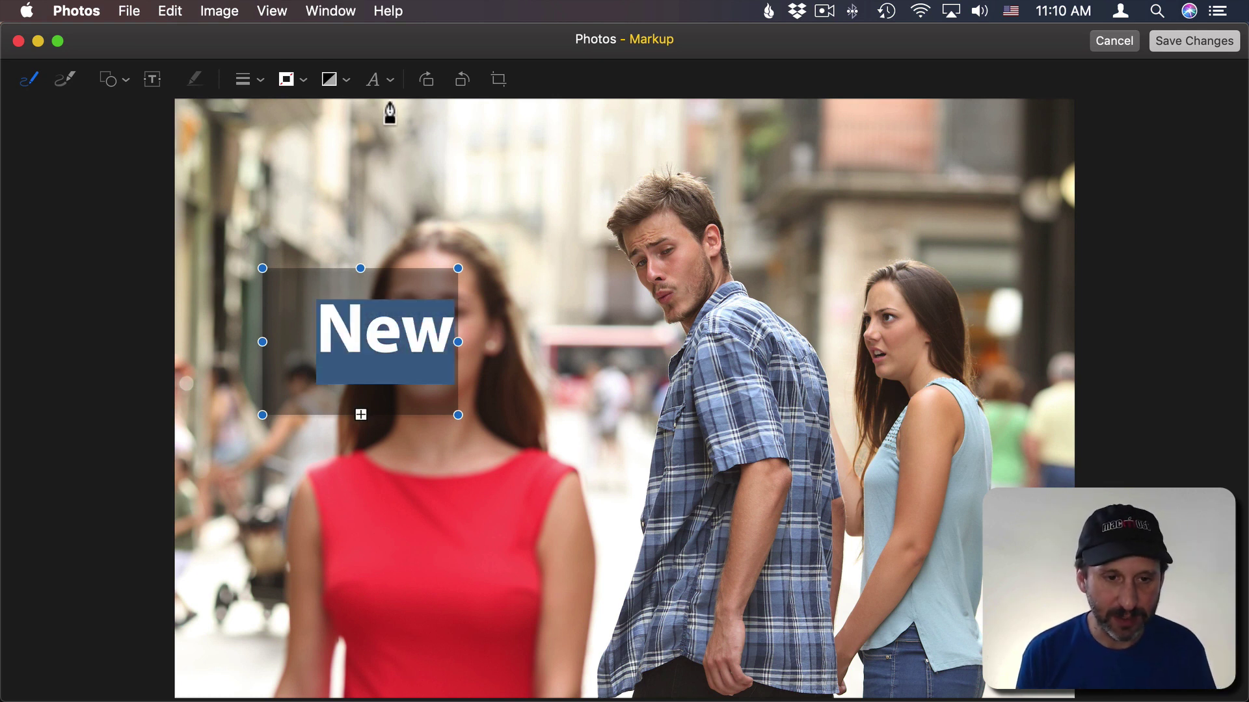
pyautogui.click(389, 81)
pyautogui.click(328, 160)
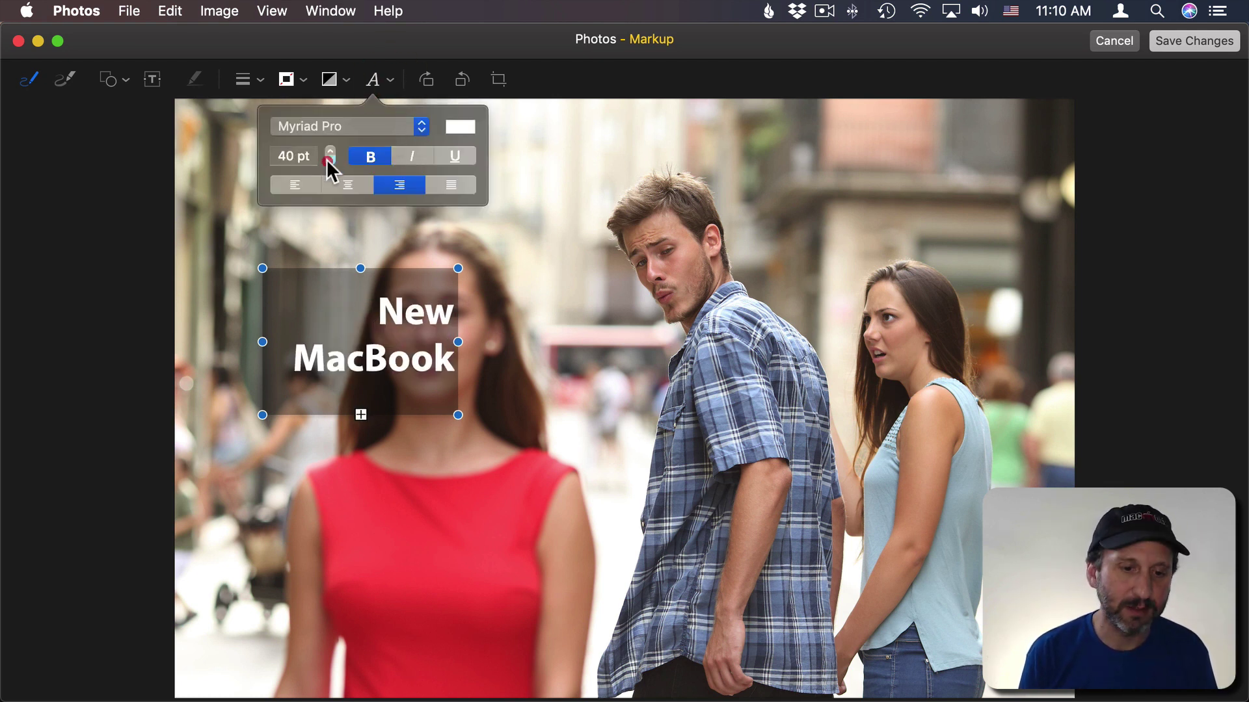
pyautogui.click(342, 183)
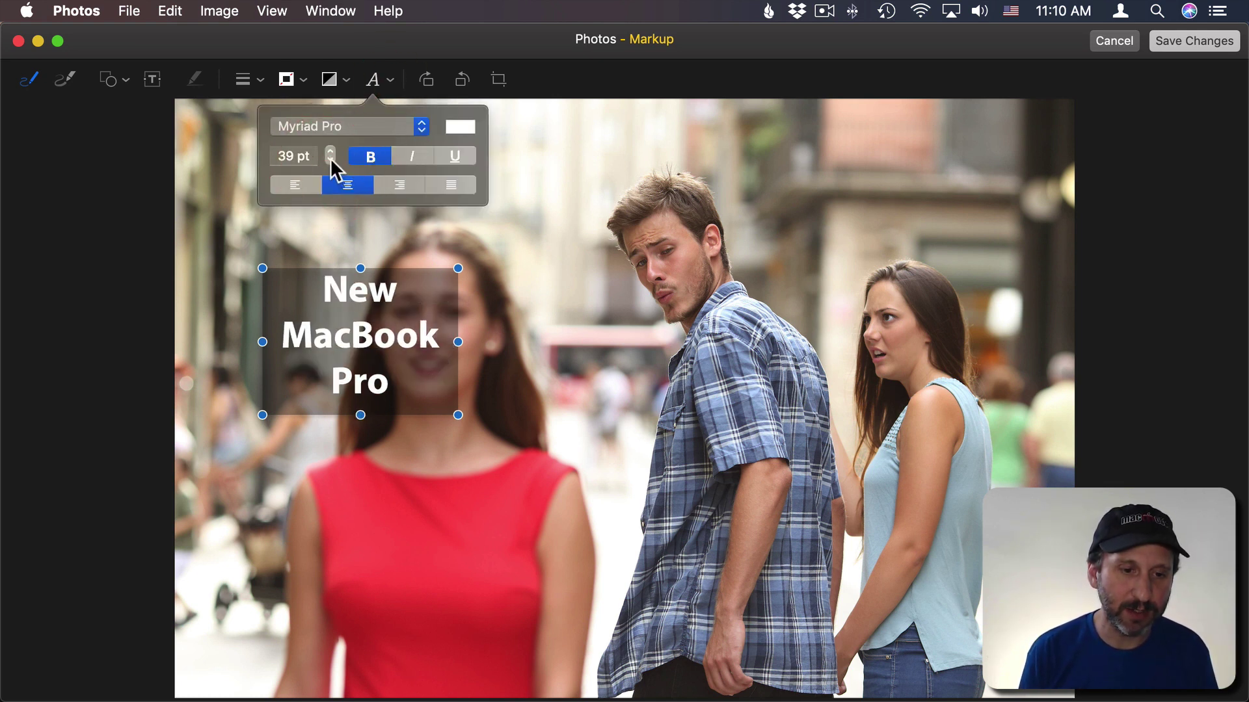
pyautogui.click(330, 160)
pyautogui.click(331, 160)
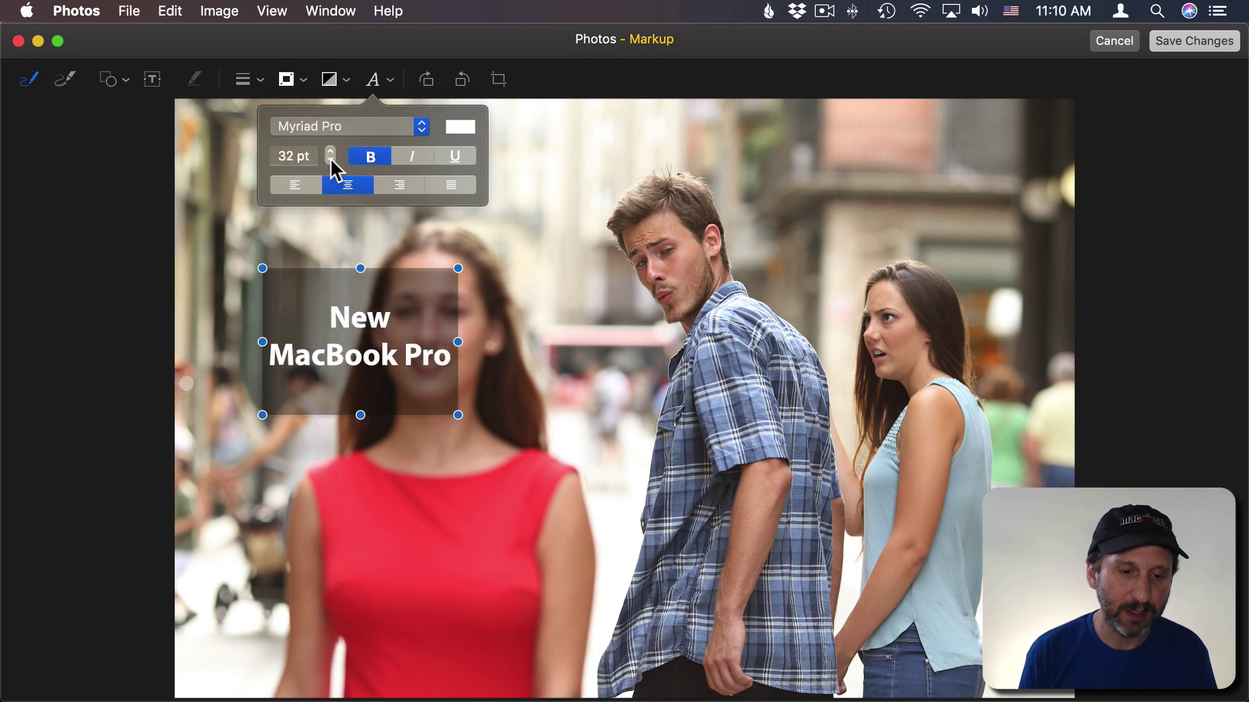
pyautogui.moveTo(360, 415); pyautogui.dragTo(358, 376)
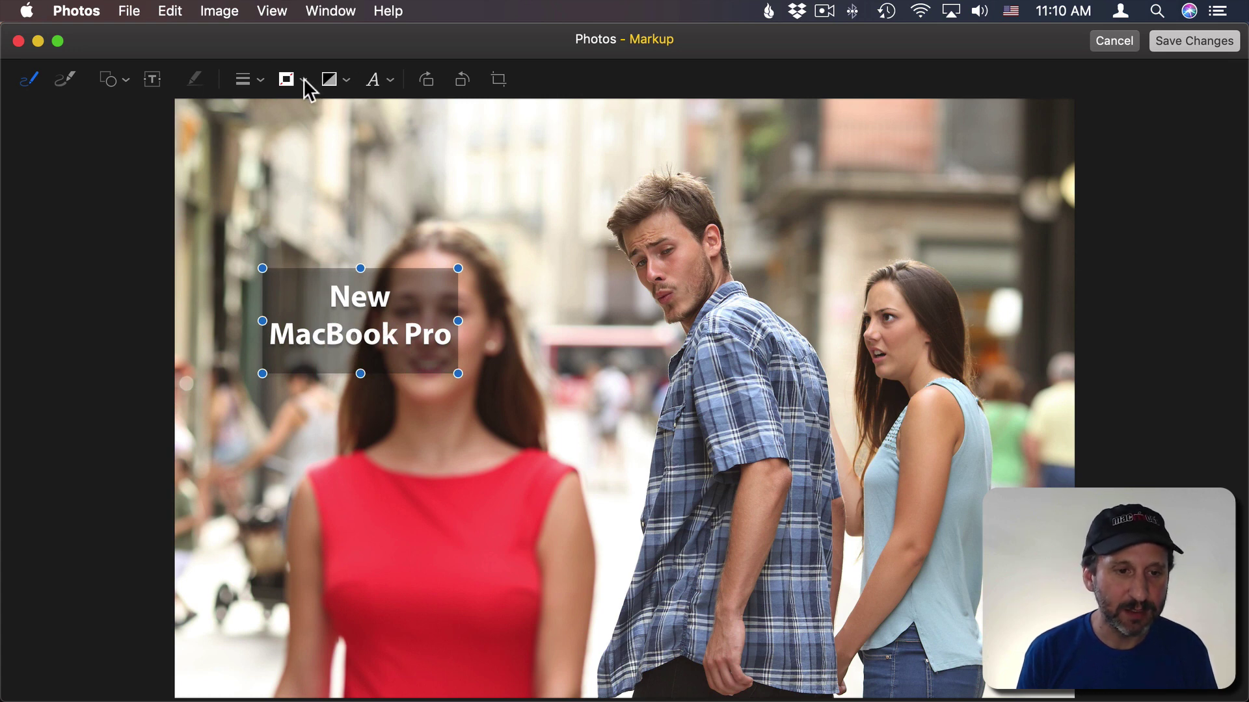
# Make the label box fully opaque black and move it down to the woman's waist.
pyautogui.click(333, 76)
pyautogui.click(337, 278)
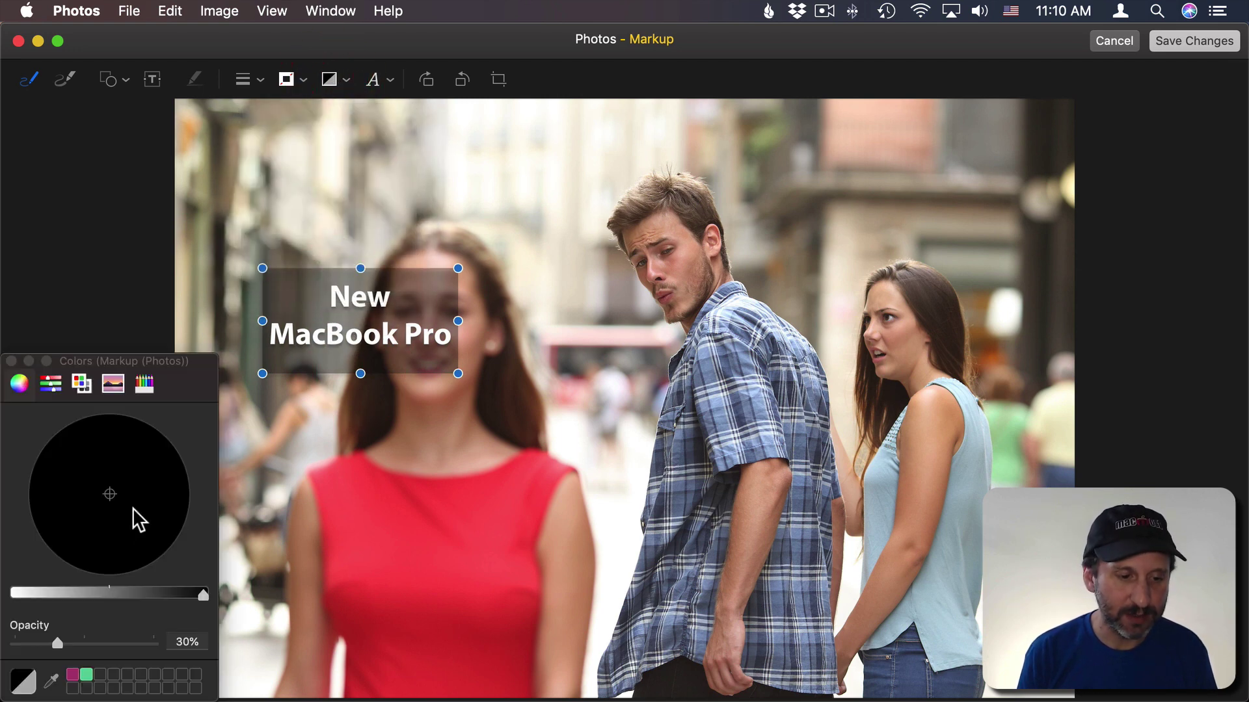
pyautogui.moveTo(58, 644); pyautogui.dragTo(189, 647)
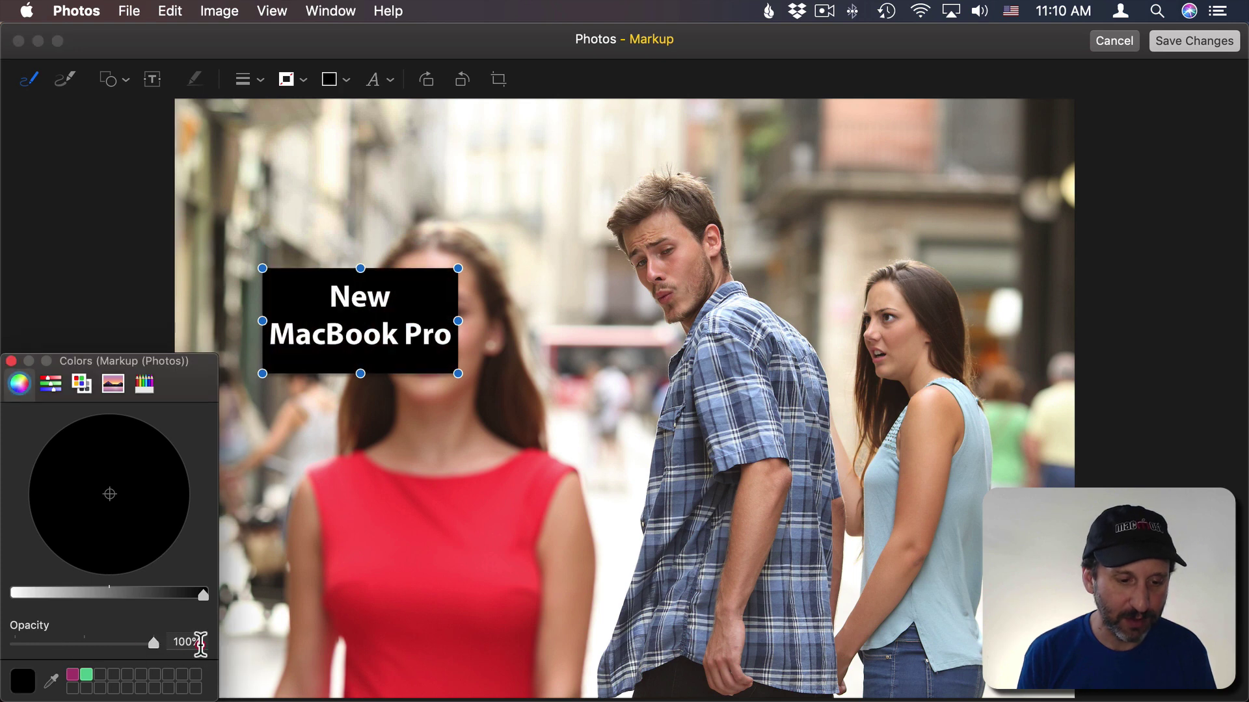
pyautogui.click(11, 361)
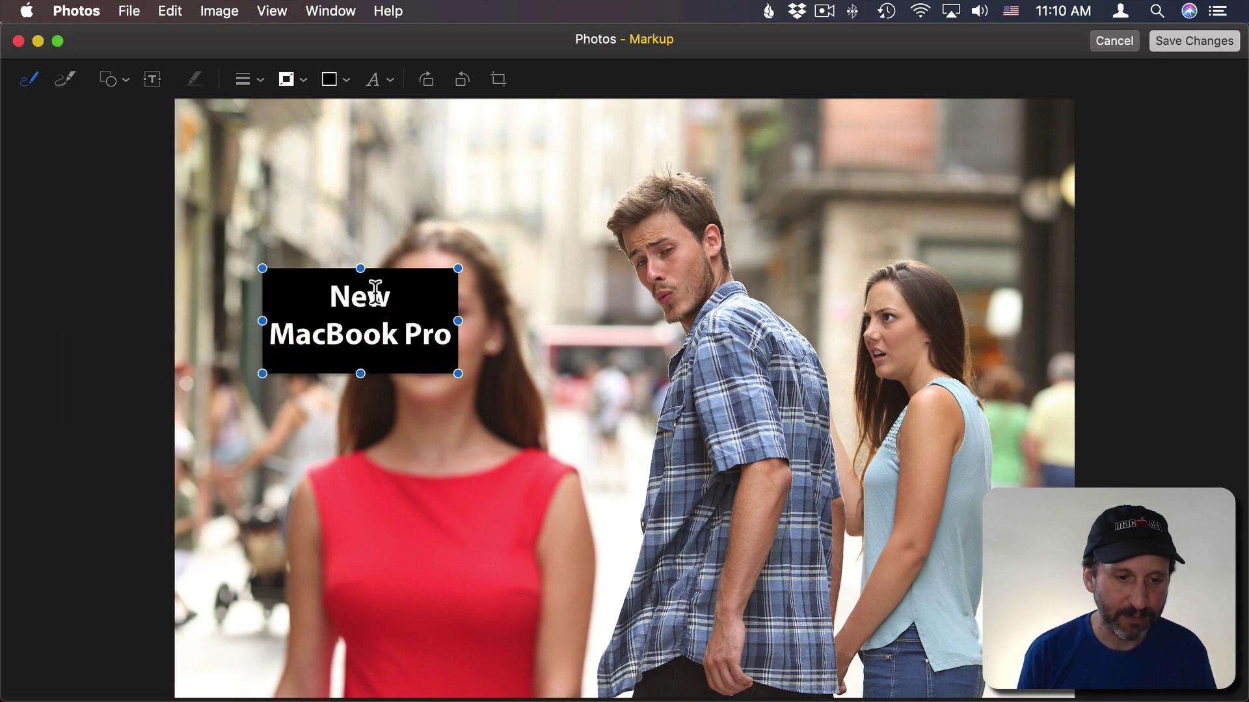
pyautogui.click(393, 220)
pyautogui.moveTo(381, 327); pyautogui.dragTo(456, 625)
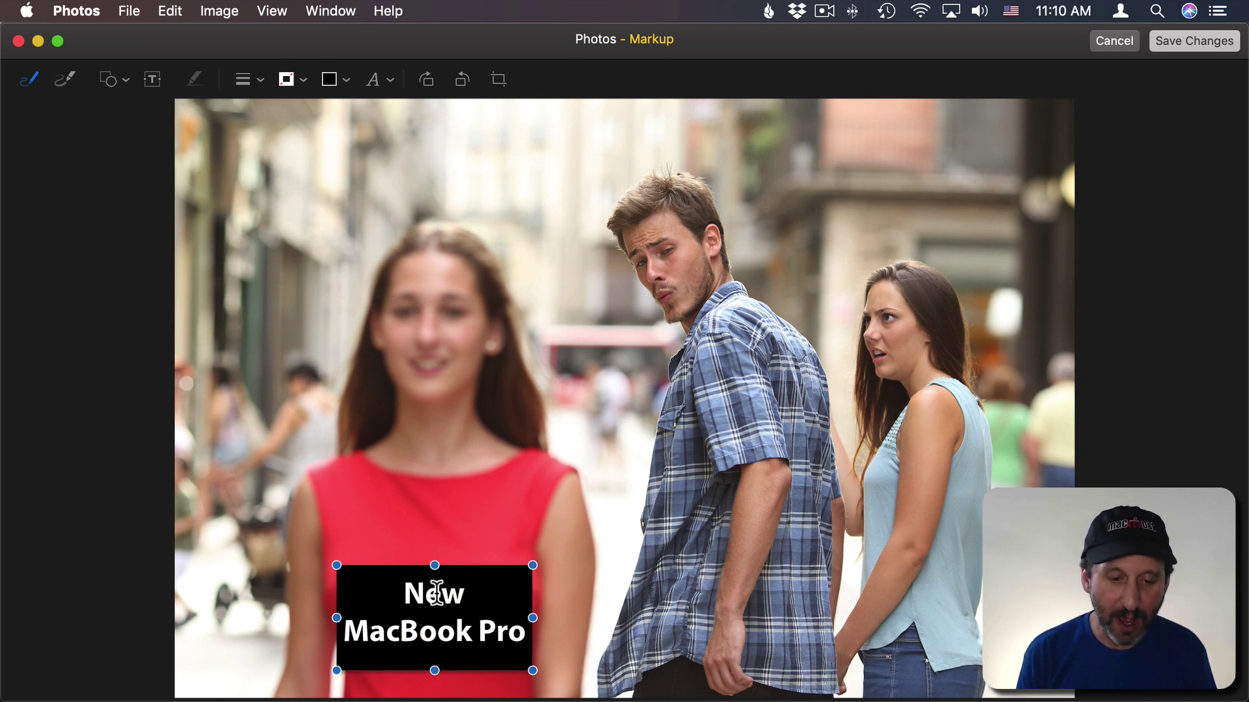
# Duplicate the label to the right and change it to 'Old MacBook Pro' on two lines.
pyautogui.moveTo(392, 591); pyautogui.dragTo(878, 586)
pyautogui.doubleClick(936, 582)
pyautogui.write('Old MacBo')
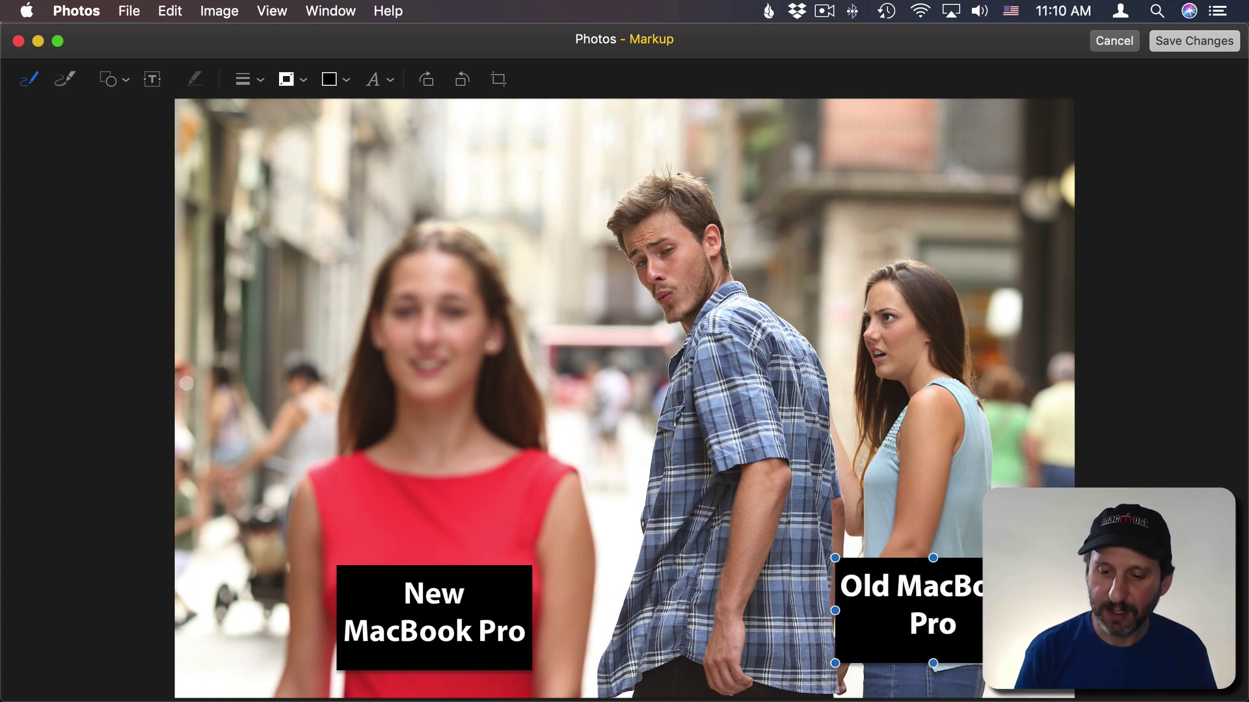
pyautogui.click(891, 586)
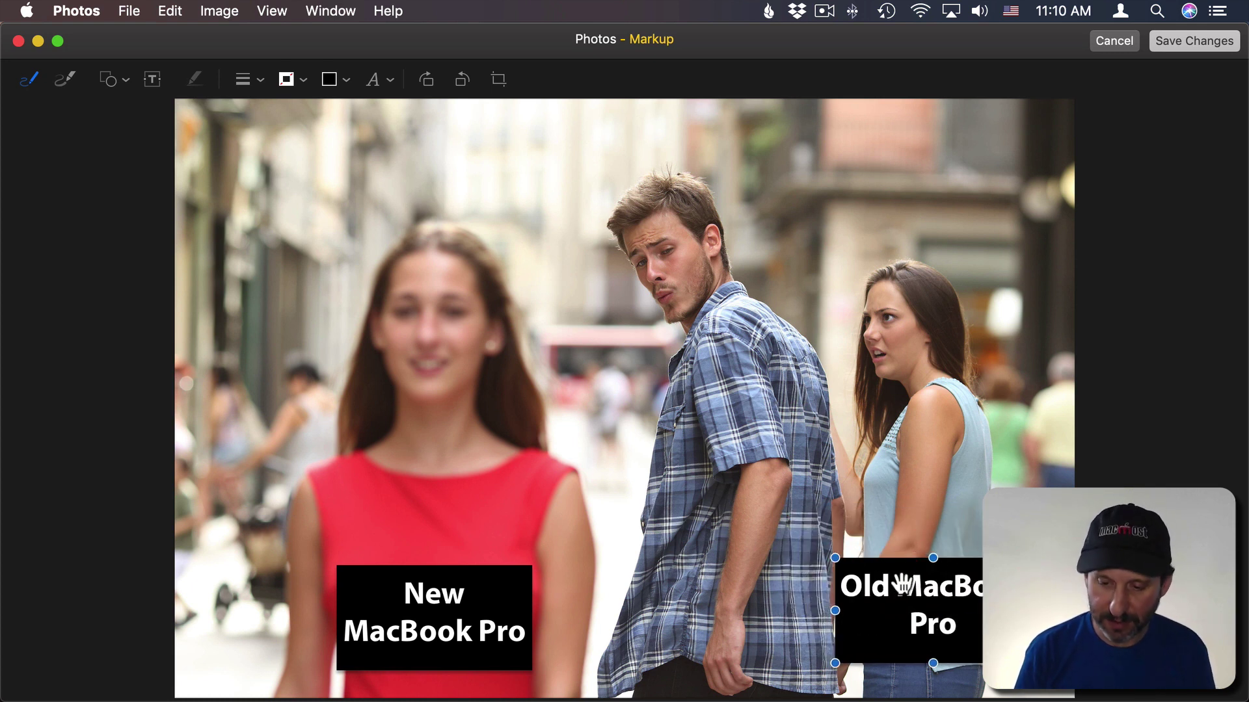
pyautogui.press('Return')
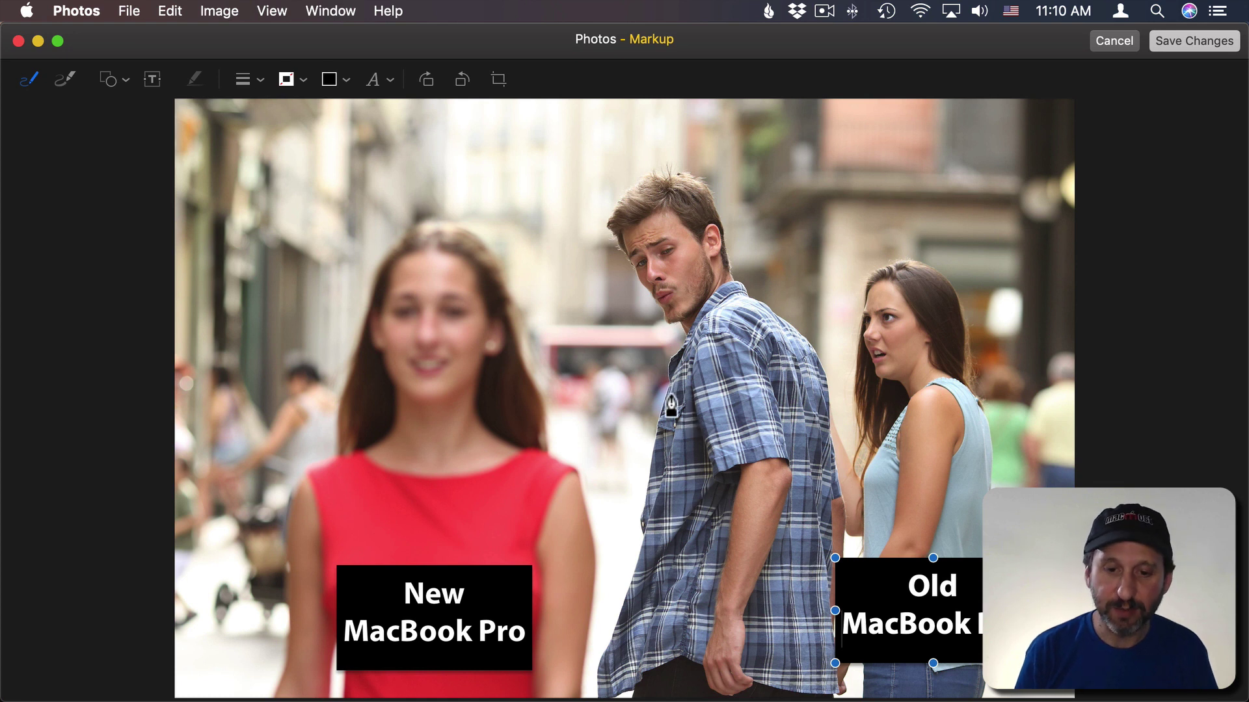
# Place a speech bubble beside the man's head and type ABC inside it.
pyautogui.click(124, 81)
pyautogui.click(122, 173)
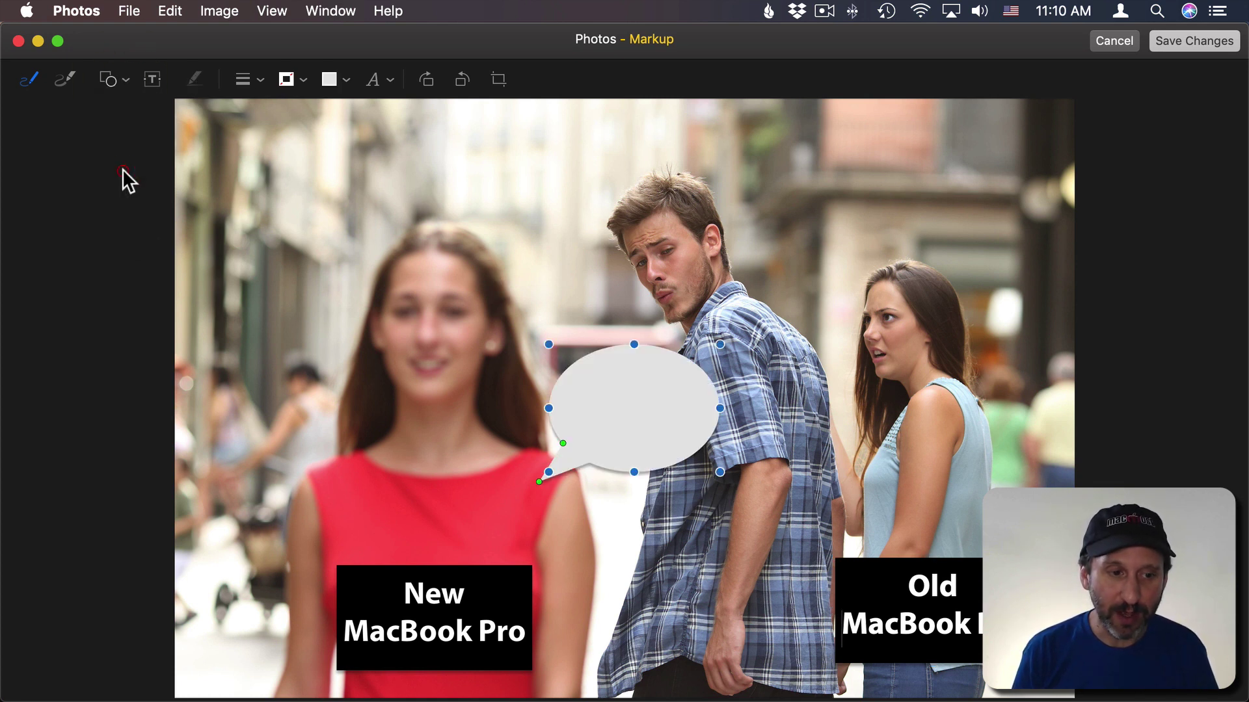
pyautogui.moveTo(640, 377); pyautogui.dragTo(867, 149)
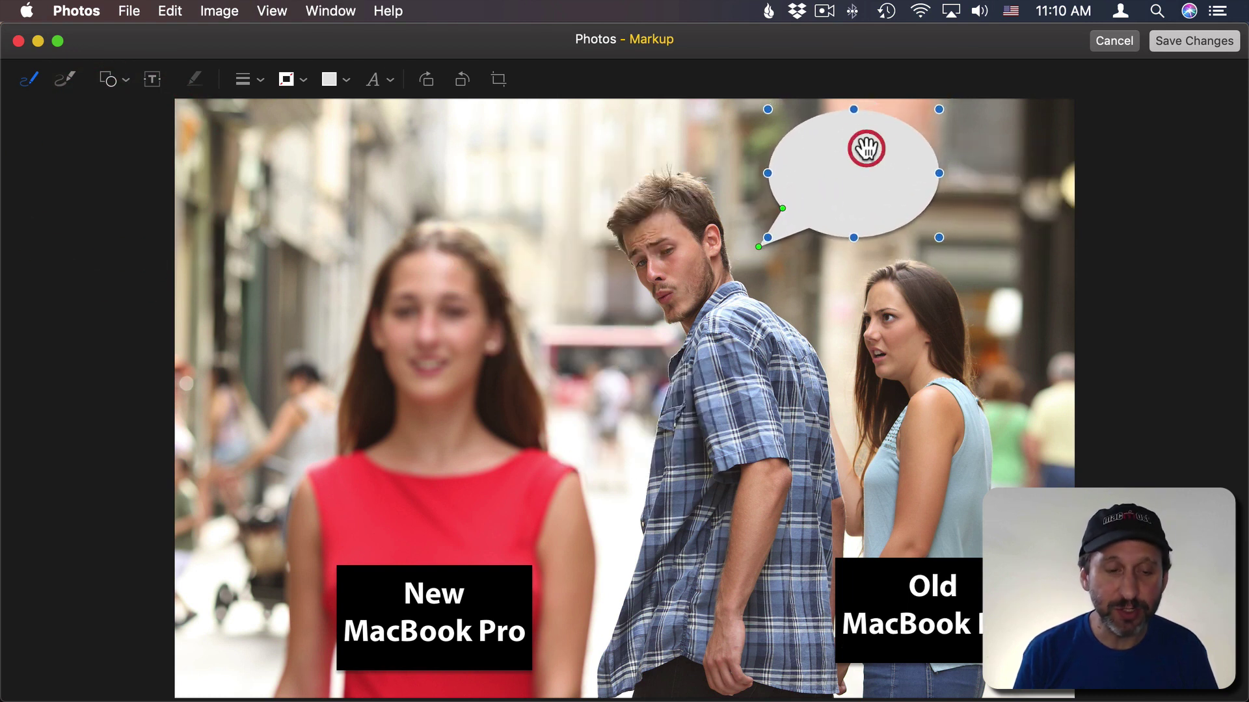
pyautogui.doubleClick(825, 173)
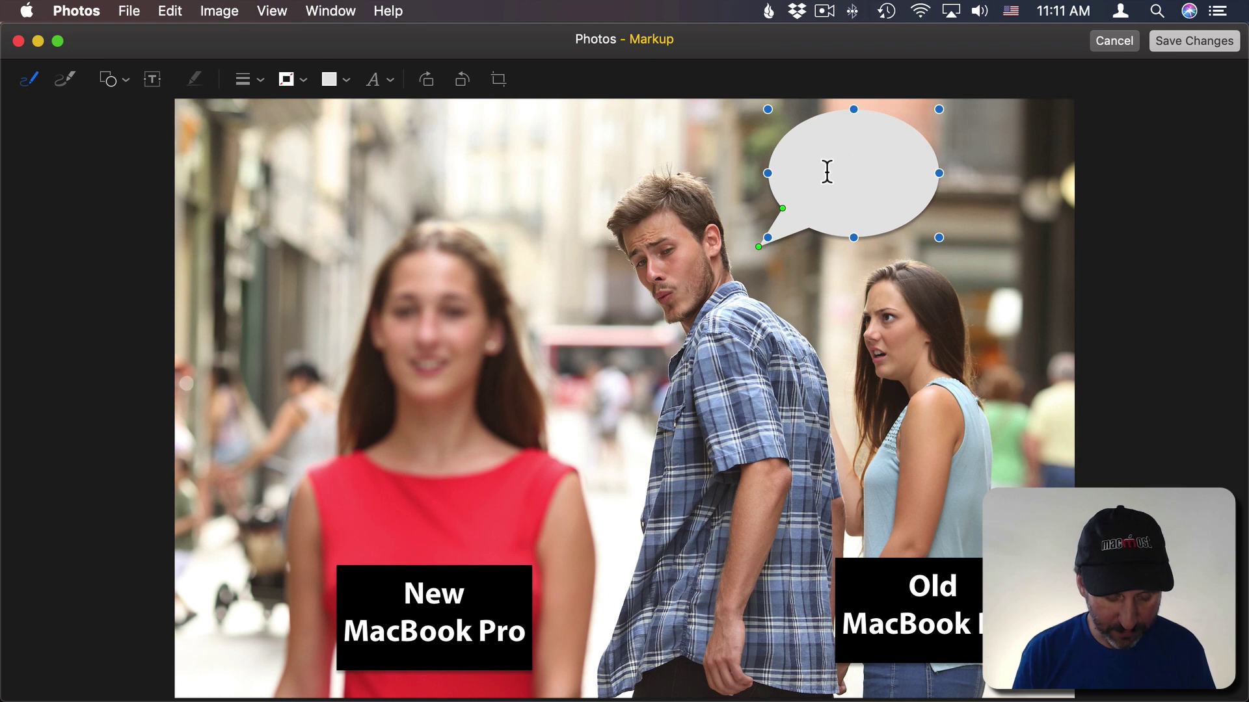
pyautogui.write('ABC')
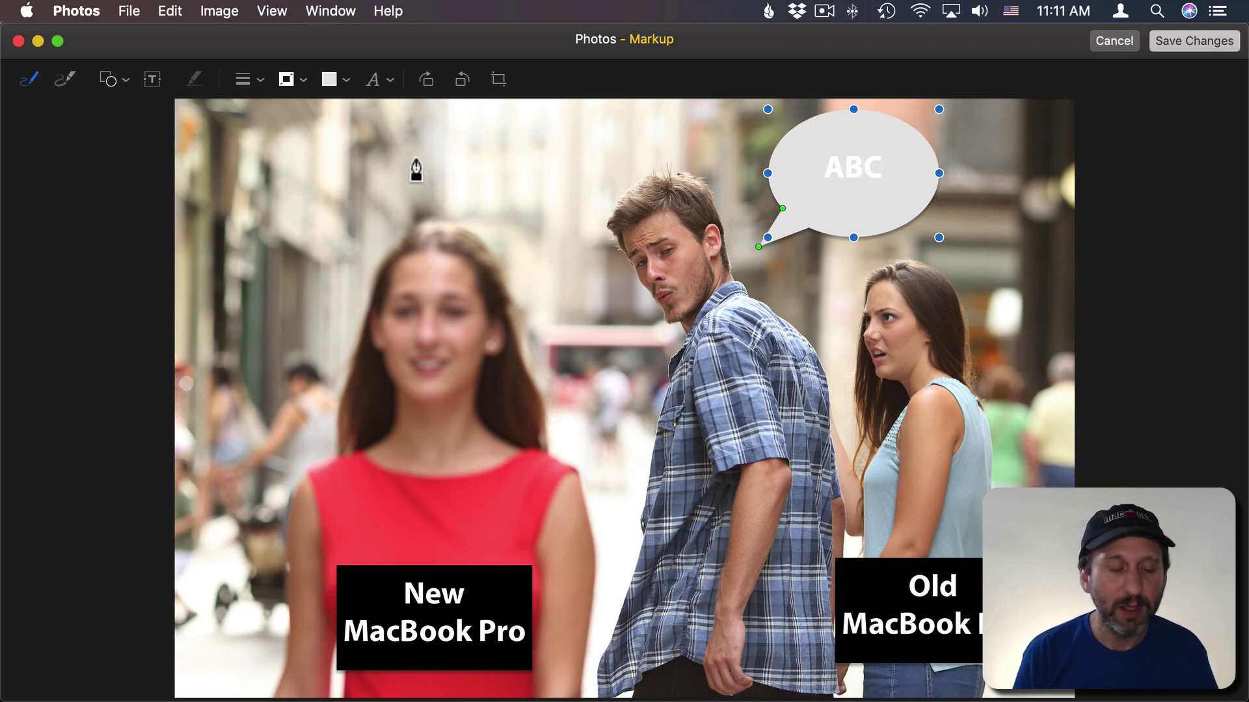
# Sketch a wavy freehand line from the upper left to the speech bubble.
pyautogui.click(118, 78)
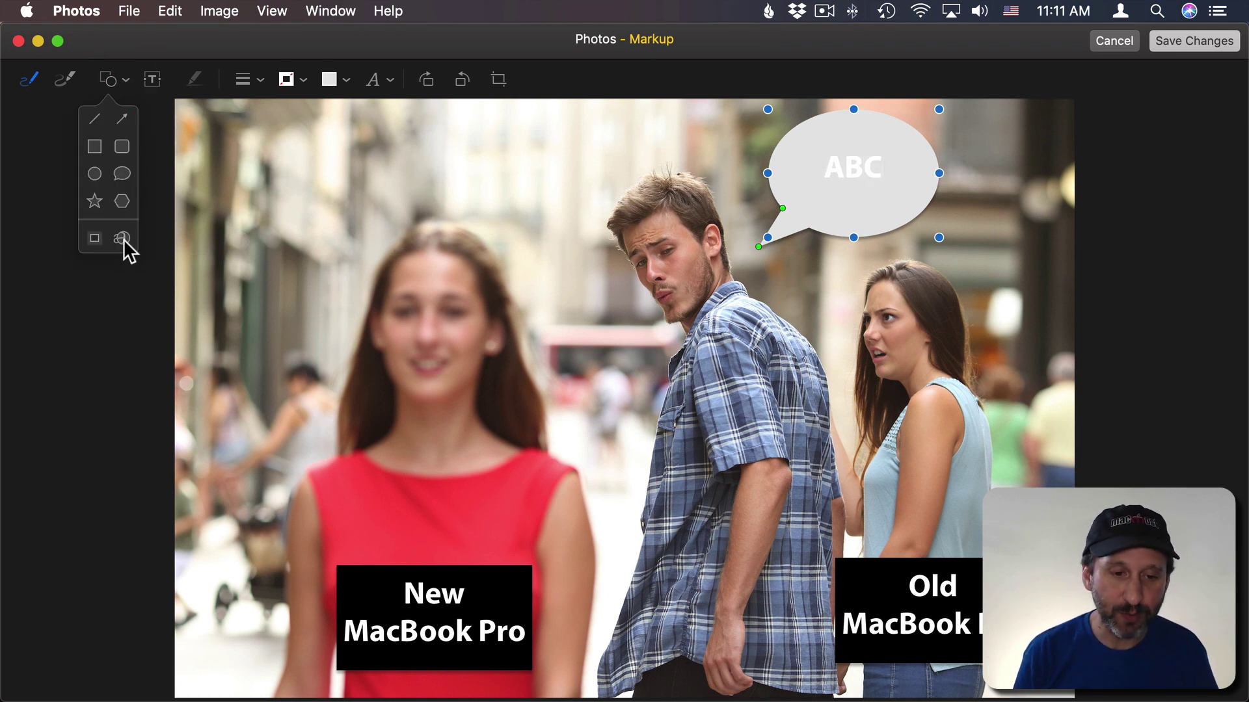
pyautogui.click(254, 81)
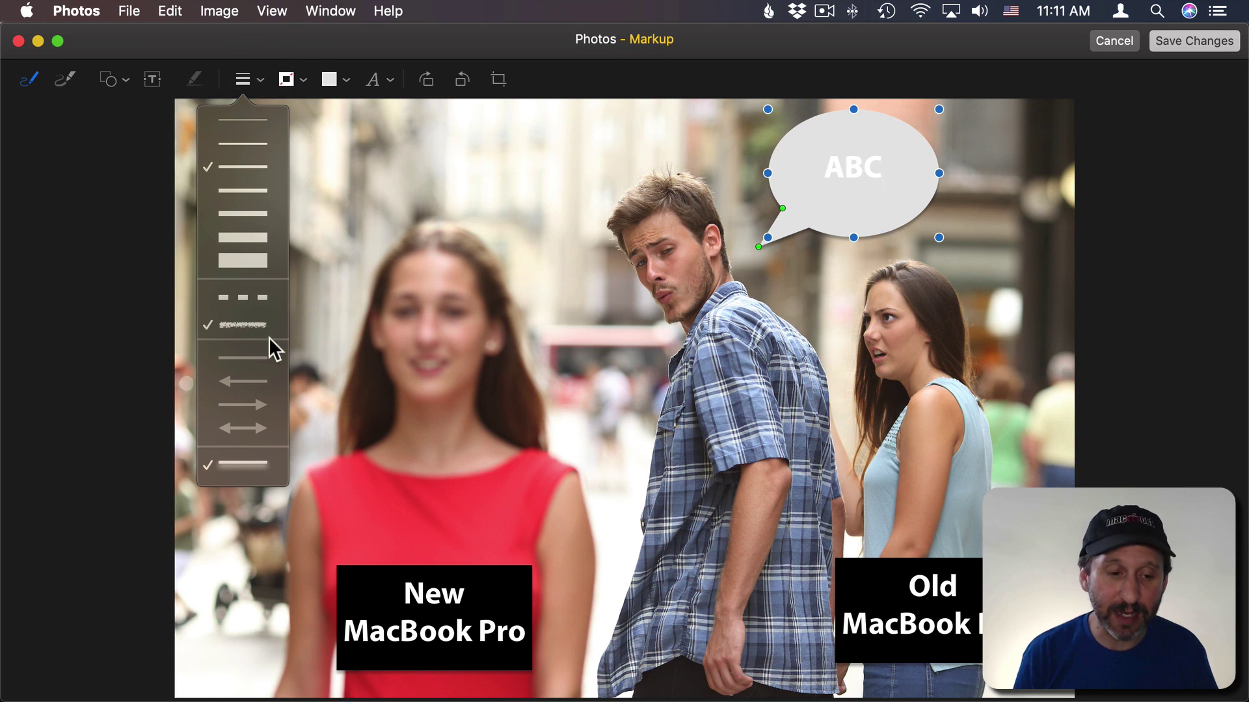
pyautogui.click(33, 73)
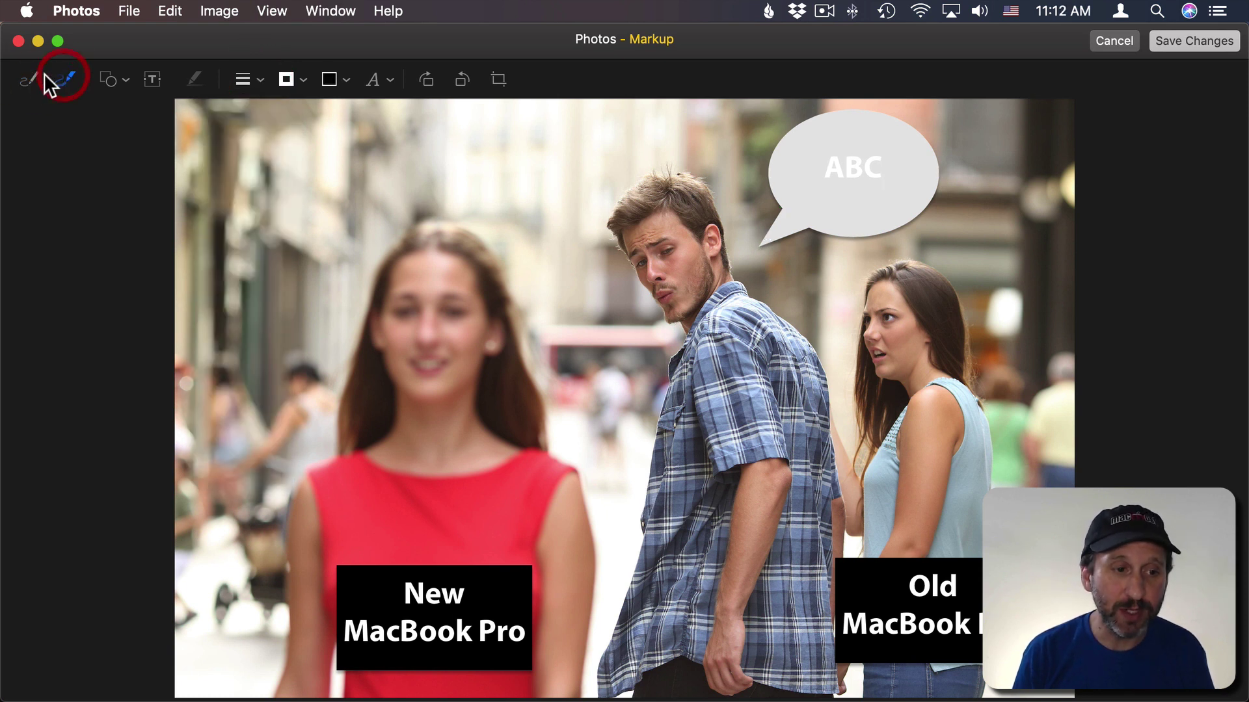
pyautogui.moveTo(229, 241)
pyautogui.mouseDown()
pyautogui.moveTo(592, 189)
pyautogui.moveTo(757, 142)
pyautogui.mouseUp()
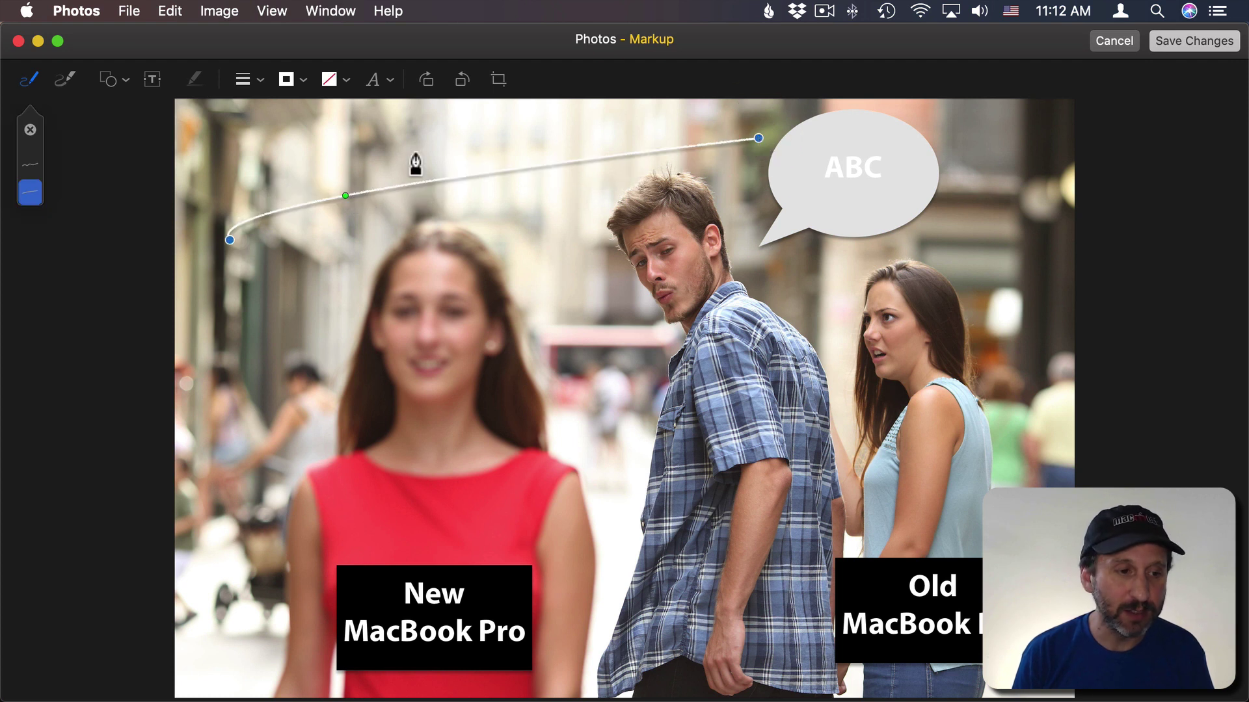
pyautogui.click(31, 168)
pyautogui.click(30, 190)
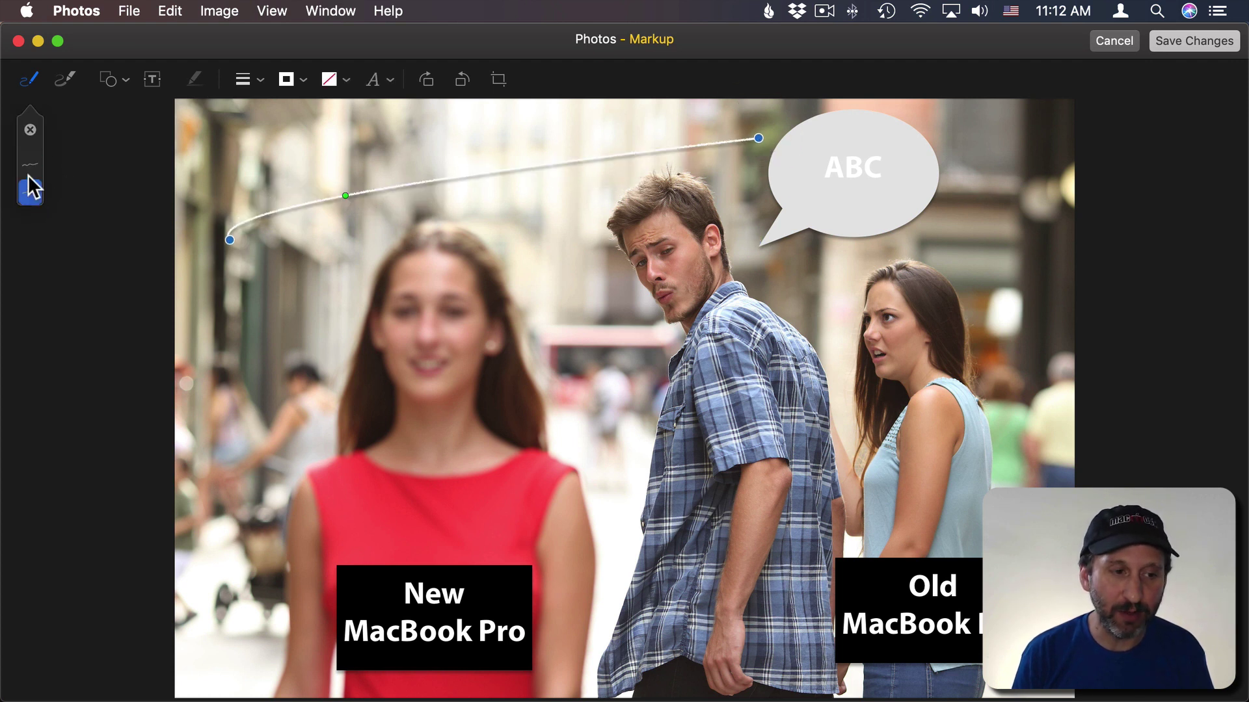
pyautogui.click(28, 170)
pyautogui.click(28, 190)
pyautogui.click(31, 166)
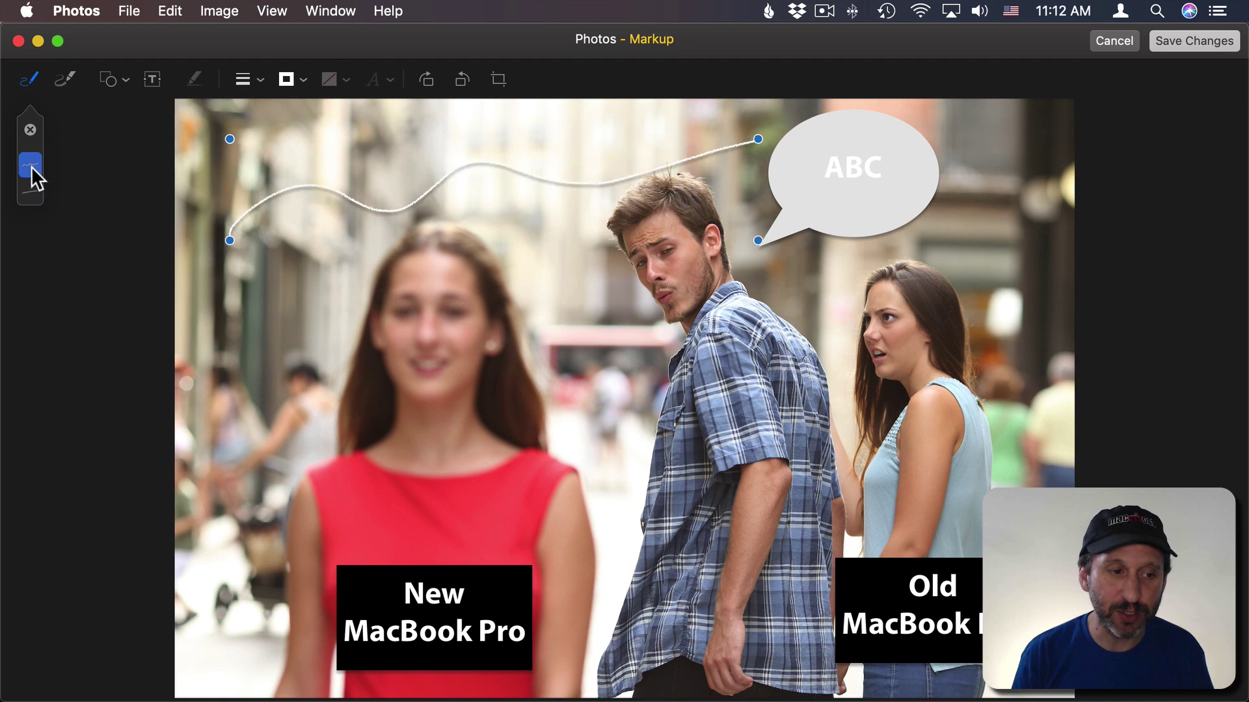
pyautogui.click(32, 166)
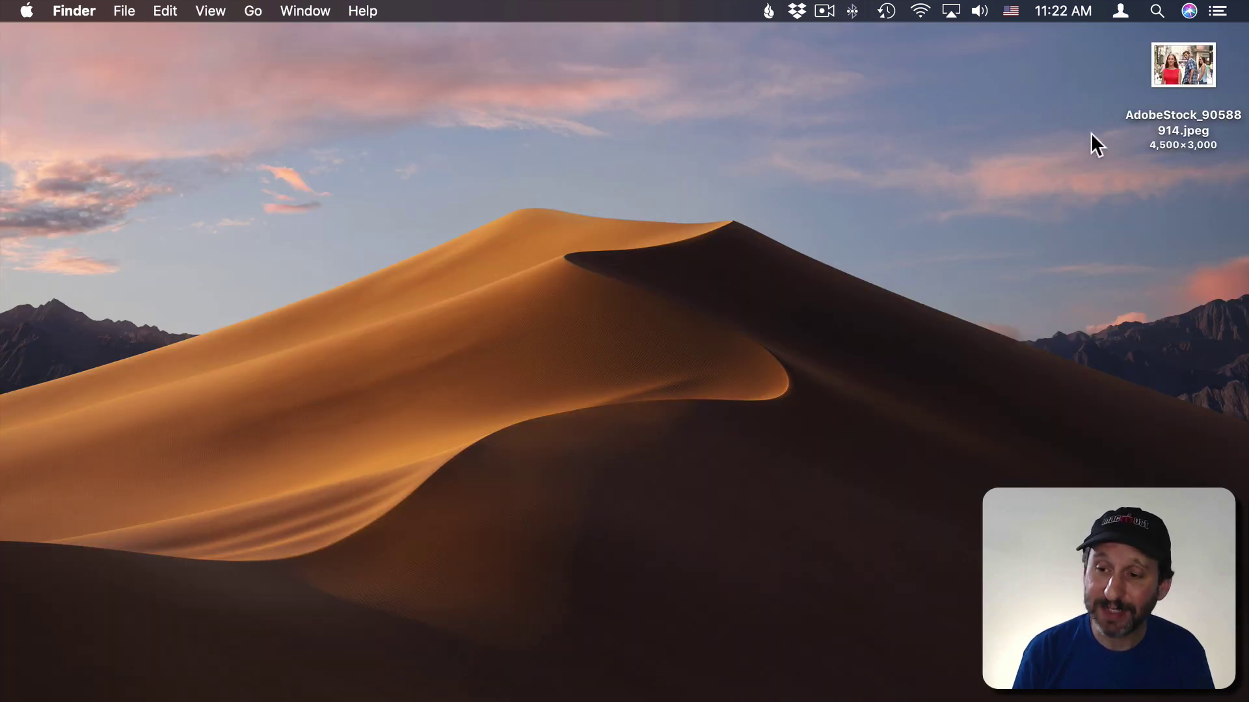
# Open the meme JPEG in Preview and add a text box with Markup.
pyautogui.doubleClick(1182, 72)
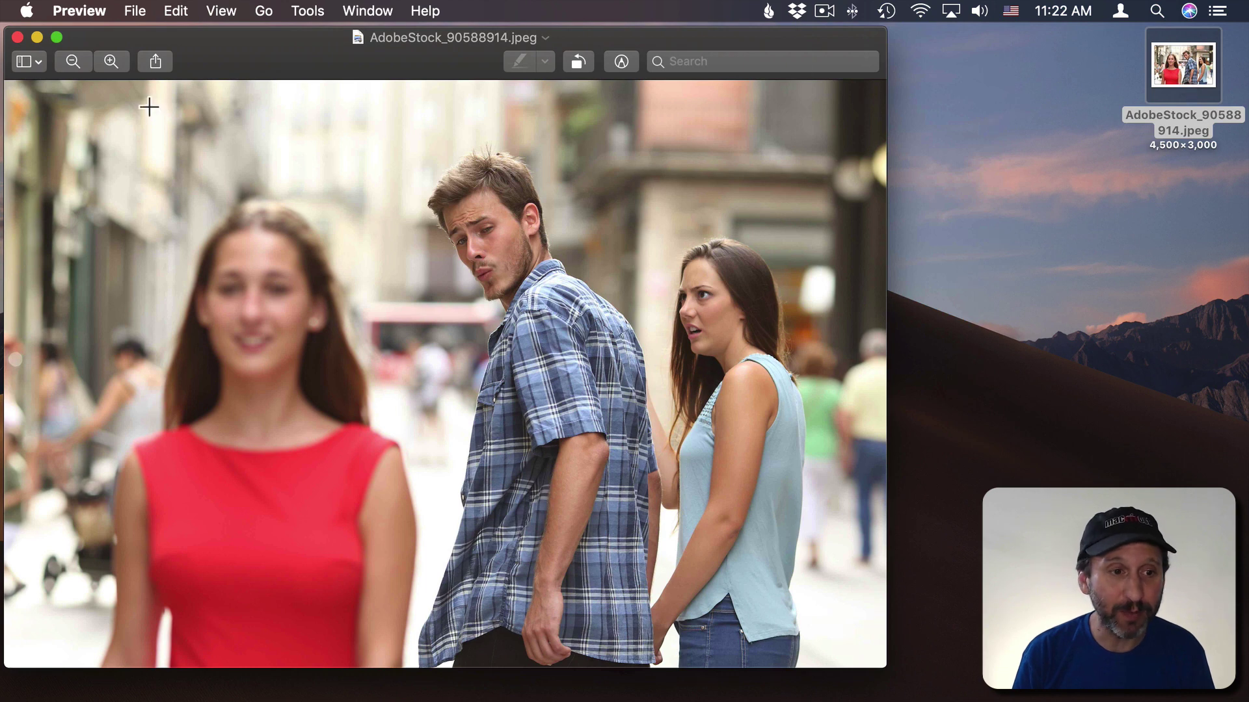
pyautogui.click(79, 11)
pyautogui.click(188, 36)
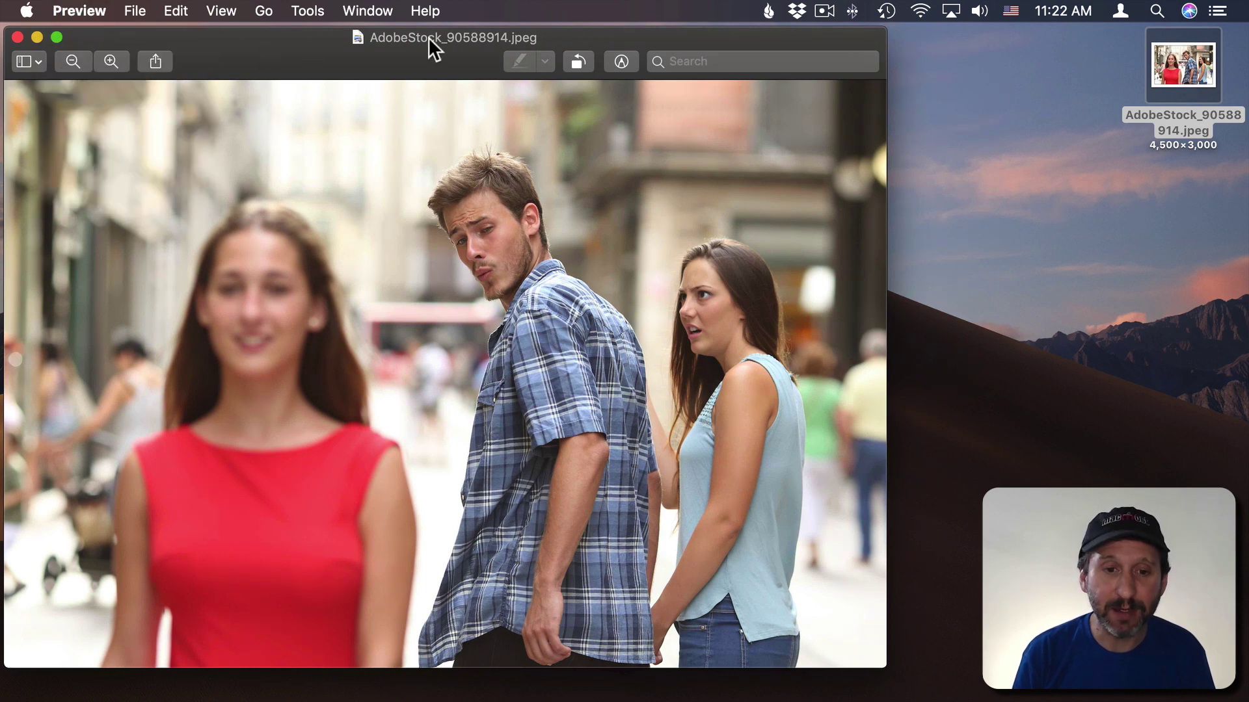
pyautogui.click(624, 60)
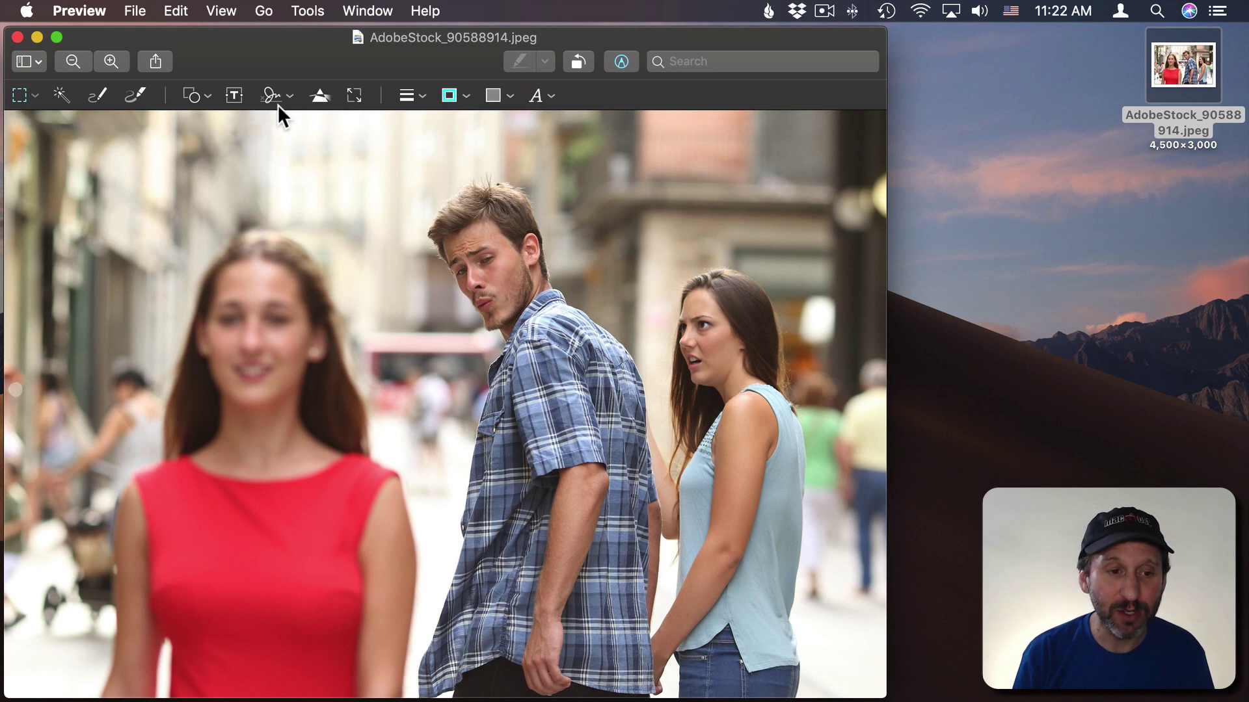
pyautogui.click(233, 96)
# Cover the woman's face with a grey ABC rectangle, then start exporting the photo.
pyautogui.click(192, 96)
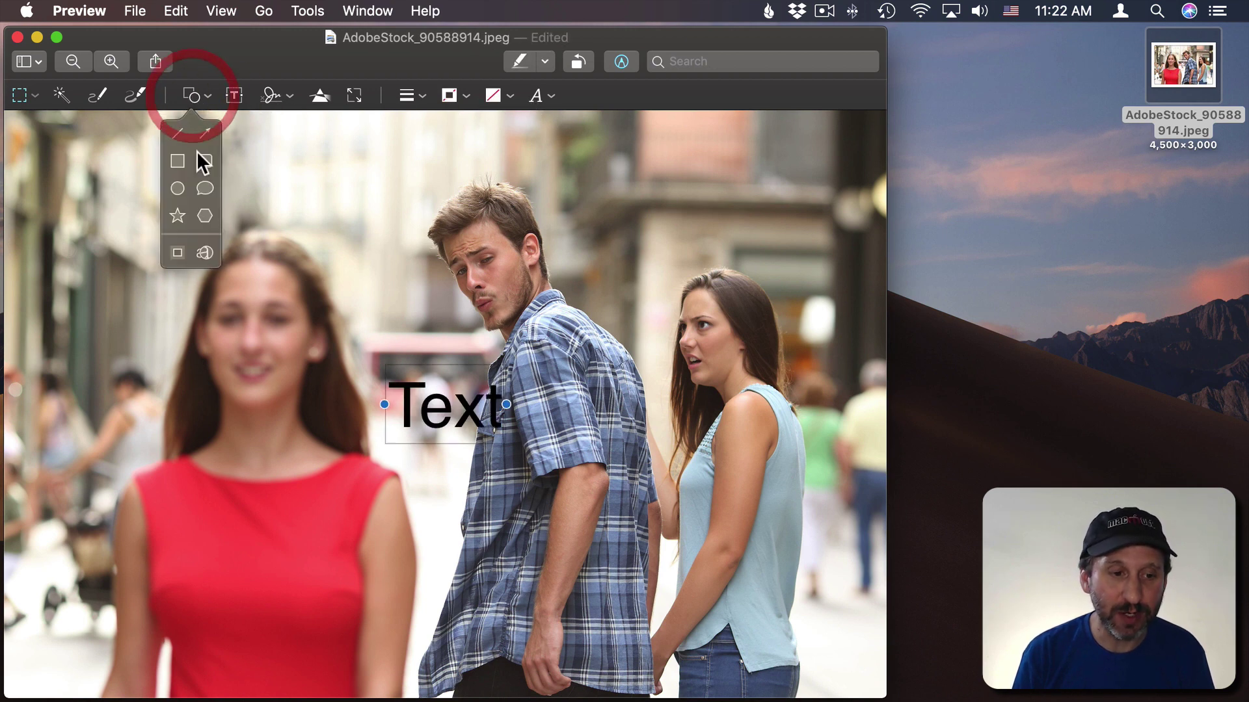
pyautogui.click(177, 163)
pyautogui.click(390, 393)
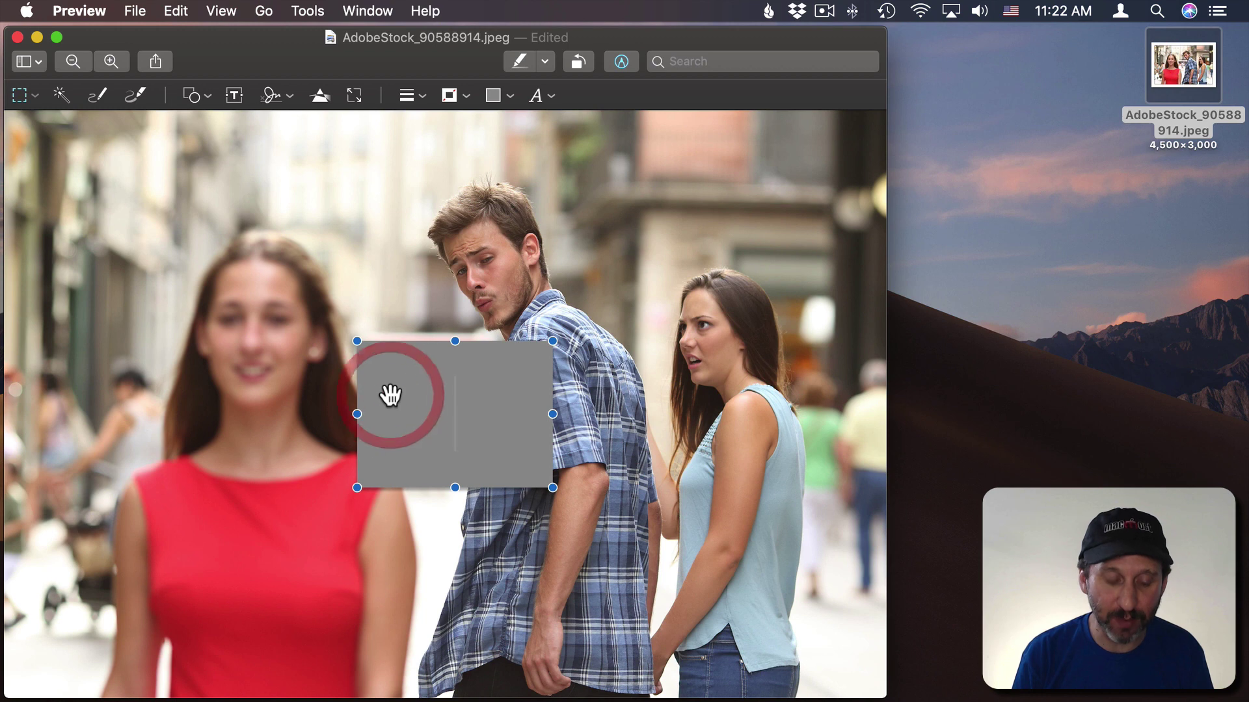
pyautogui.write('ABC')
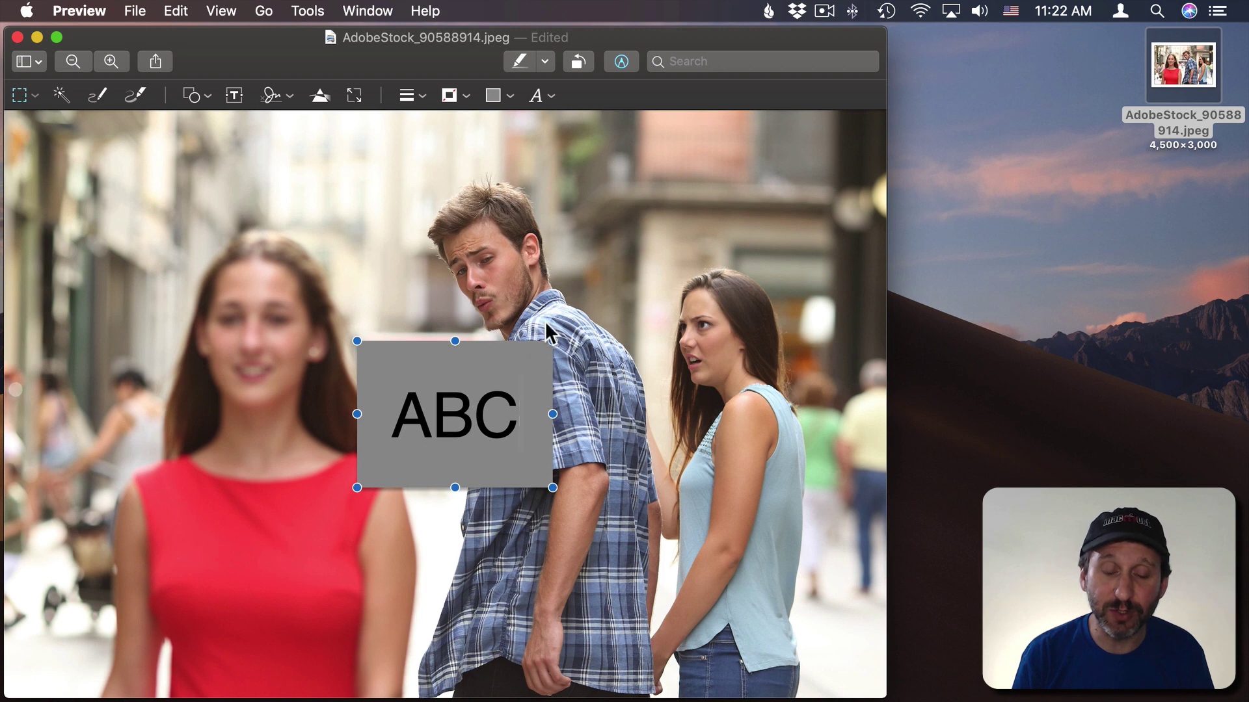
pyautogui.click(553, 316)
pyautogui.moveTo(487, 384); pyautogui.dragTo(290, 251)
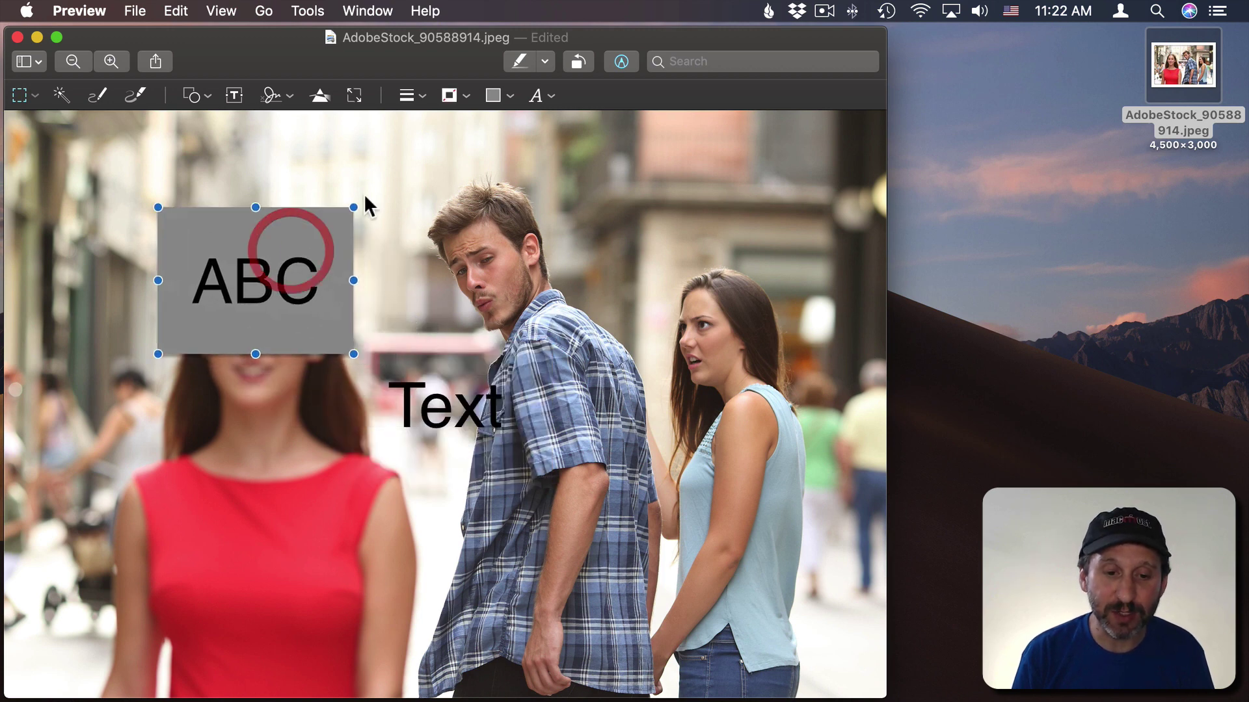
pyautogui.click(134, 11)
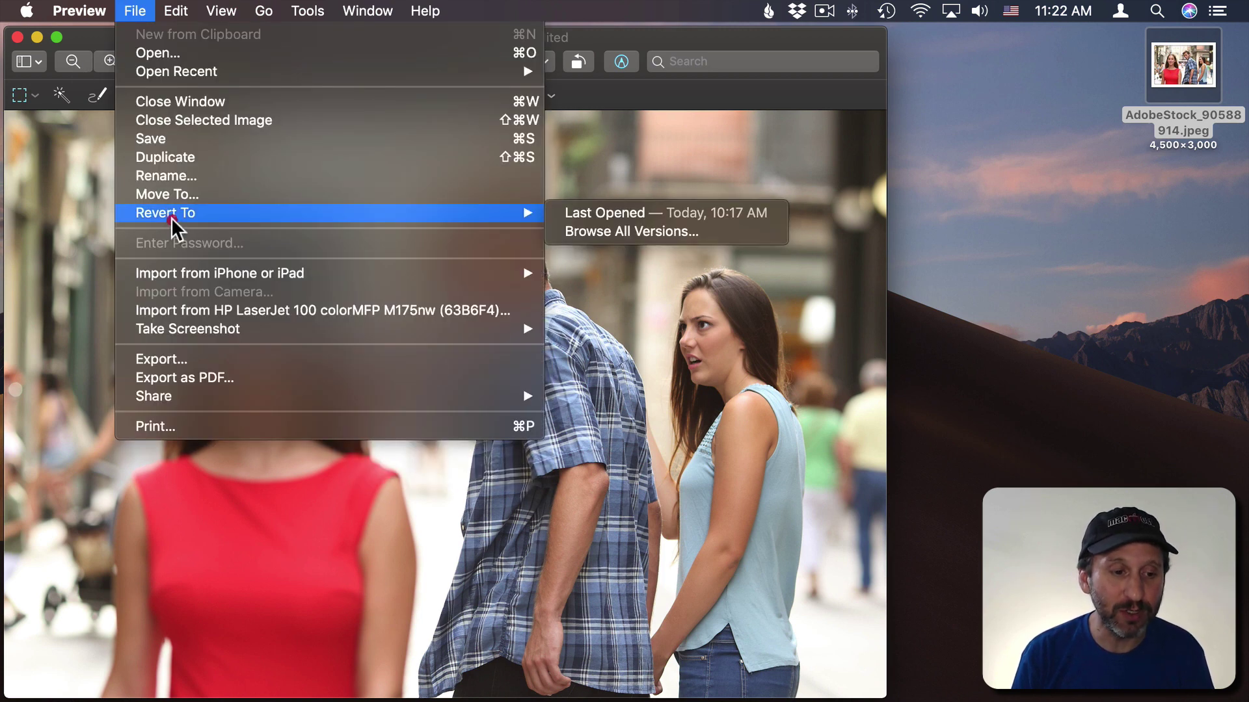
pyautogui.click(185, 363)
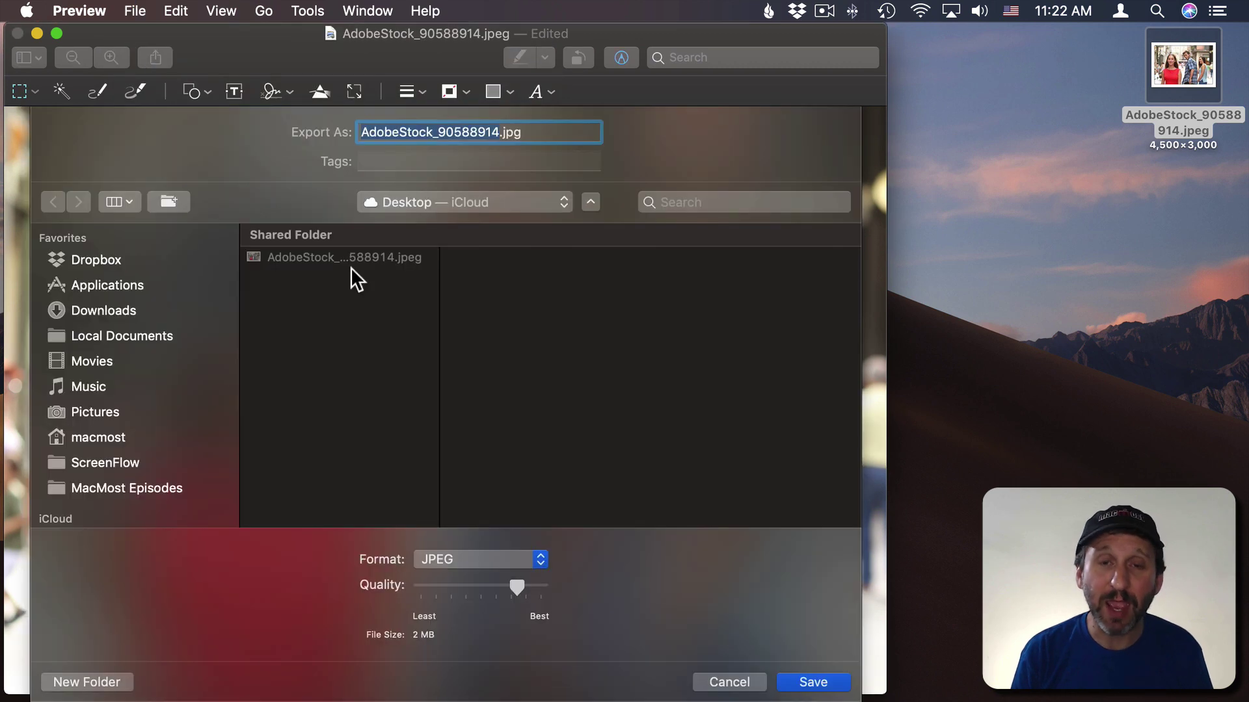